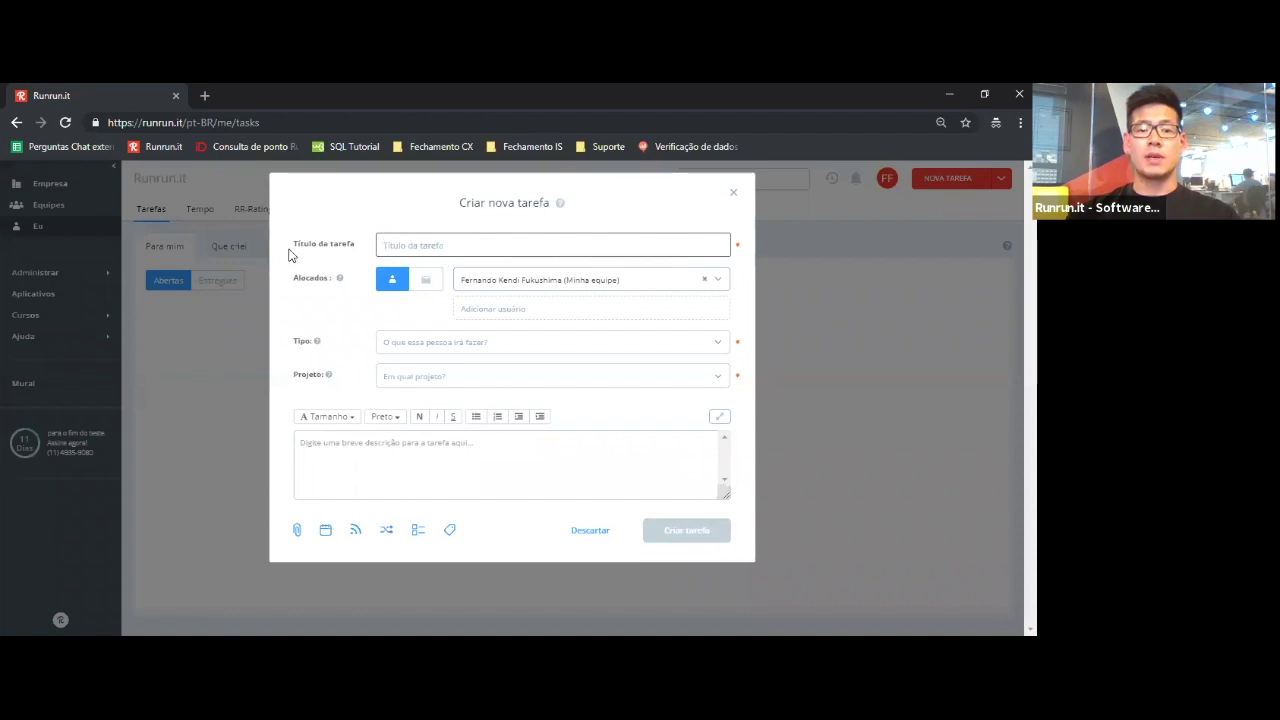
- Bring up the empty 'Criar nova tarefa' form for a new task
{"action": "left_click_drag", "start_coordinate": [290, 250], "coordinate": [449, 246]}
- Title the new task 'Suporte ao cliente Runrun.it'
{"action": "left_click", "coordinate": [372, 255]}
{"action": "left_click", "coordinate": [451, 247]}
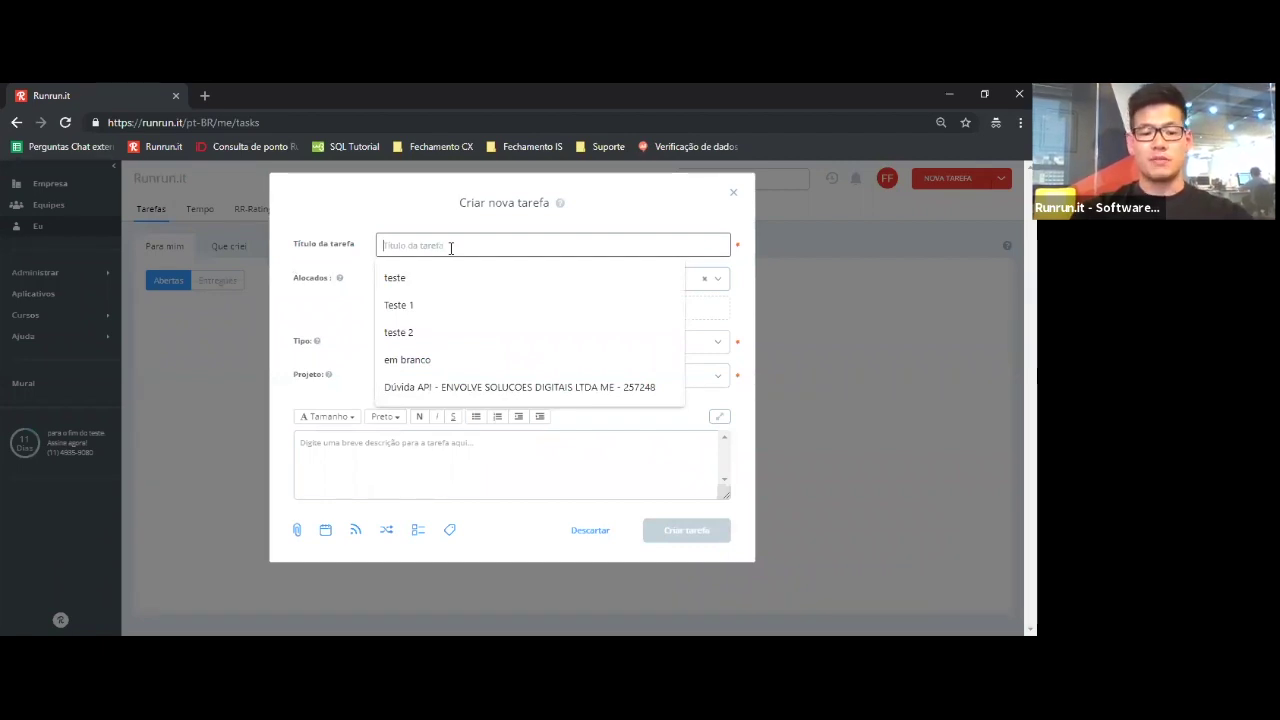
{"action": "type", "text": "Suporte"}
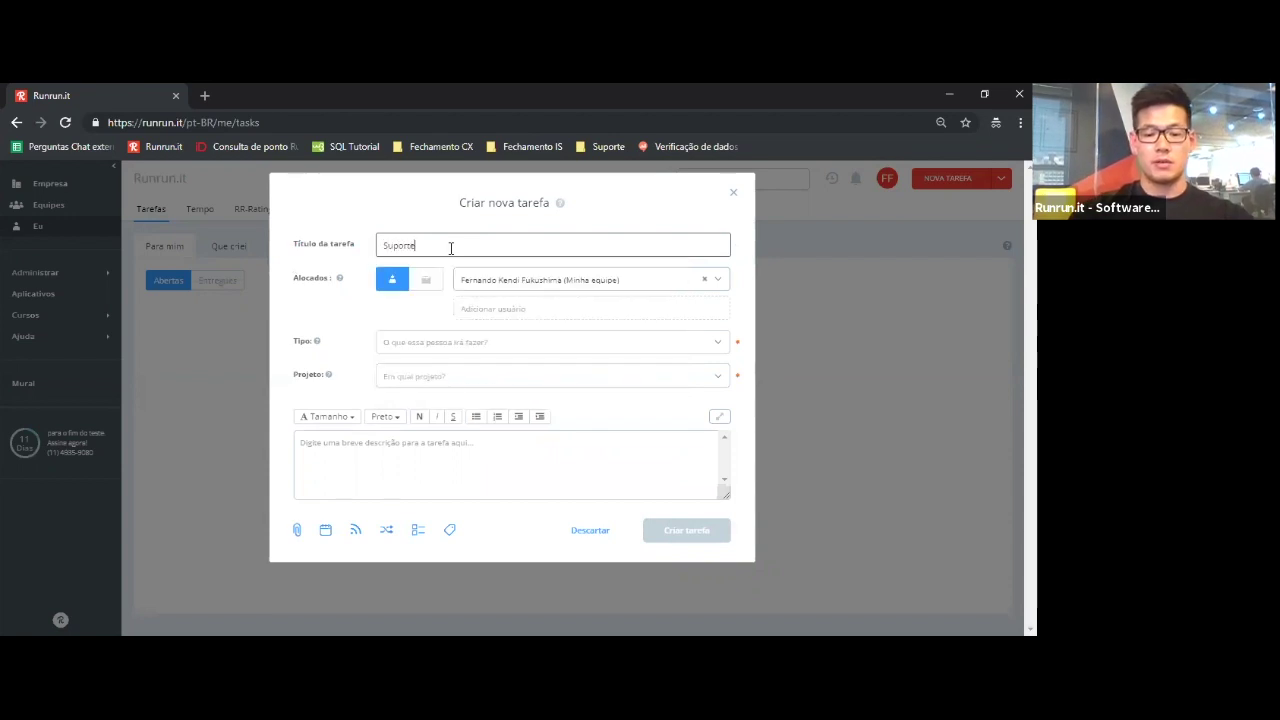
{"action": "type", "text": " ao cliente "}
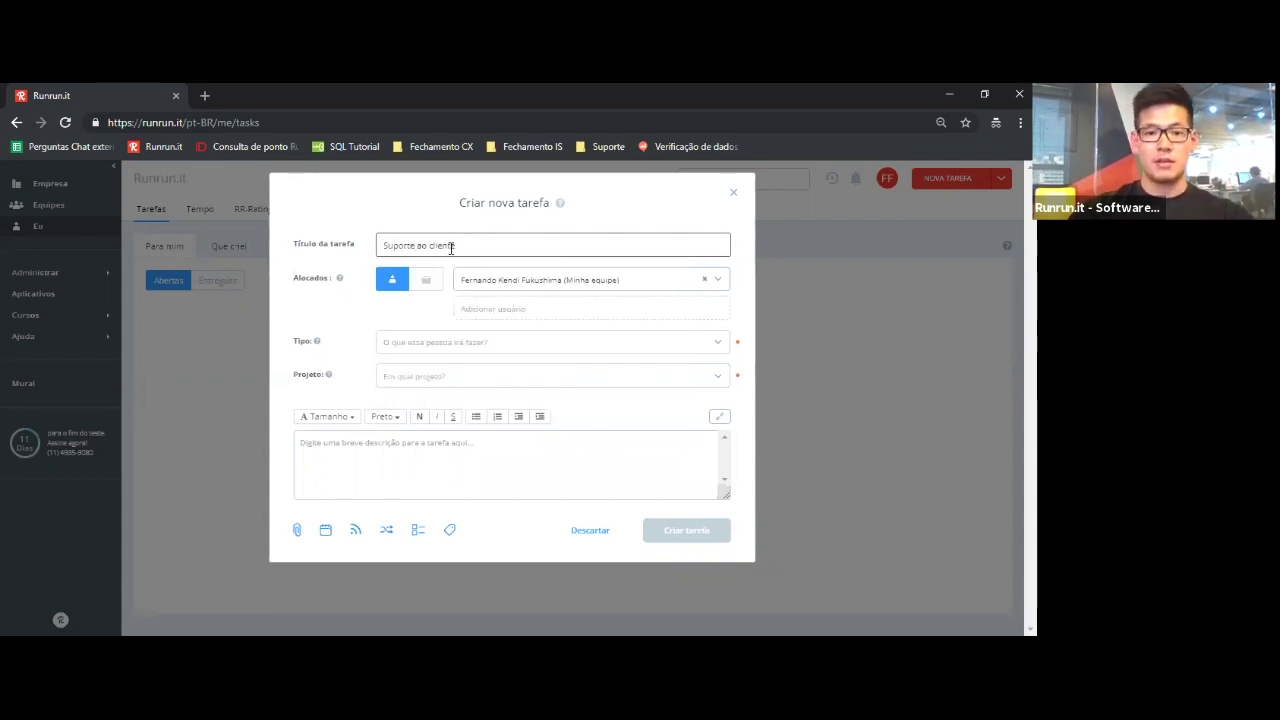
{"action": "type", "text": "Runru"}
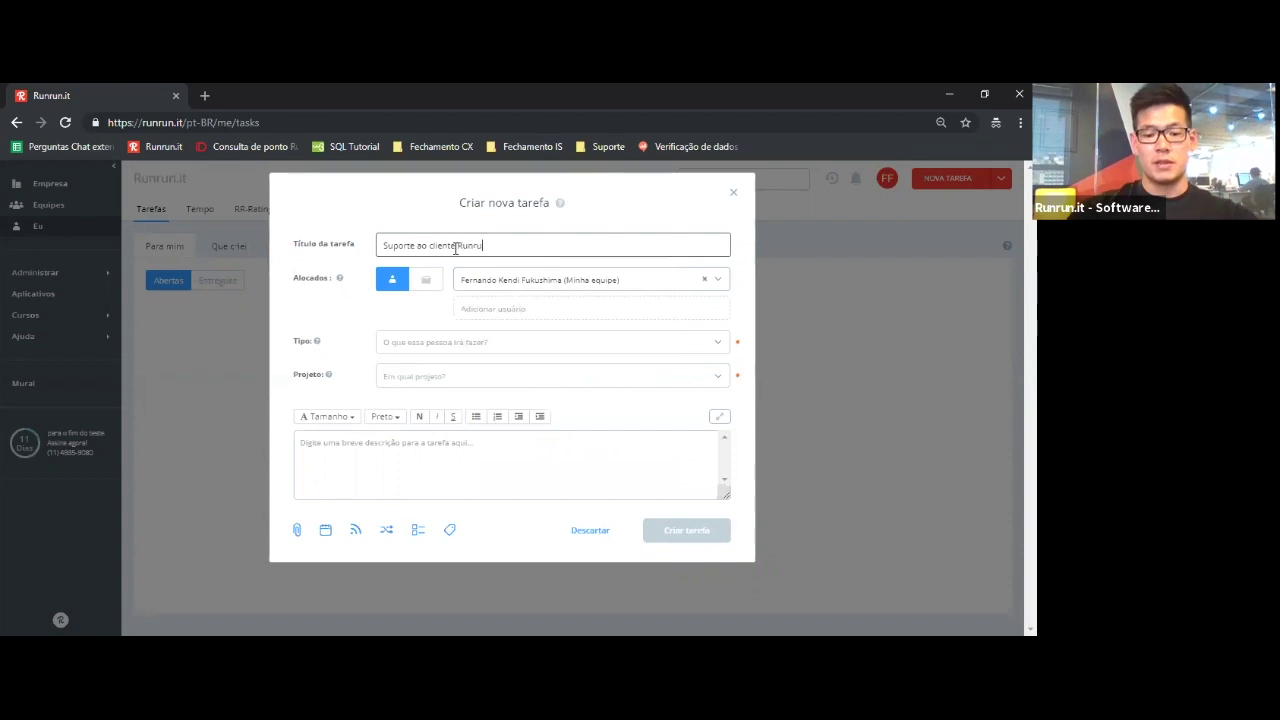
{"action": "type", "text": "n.it"}
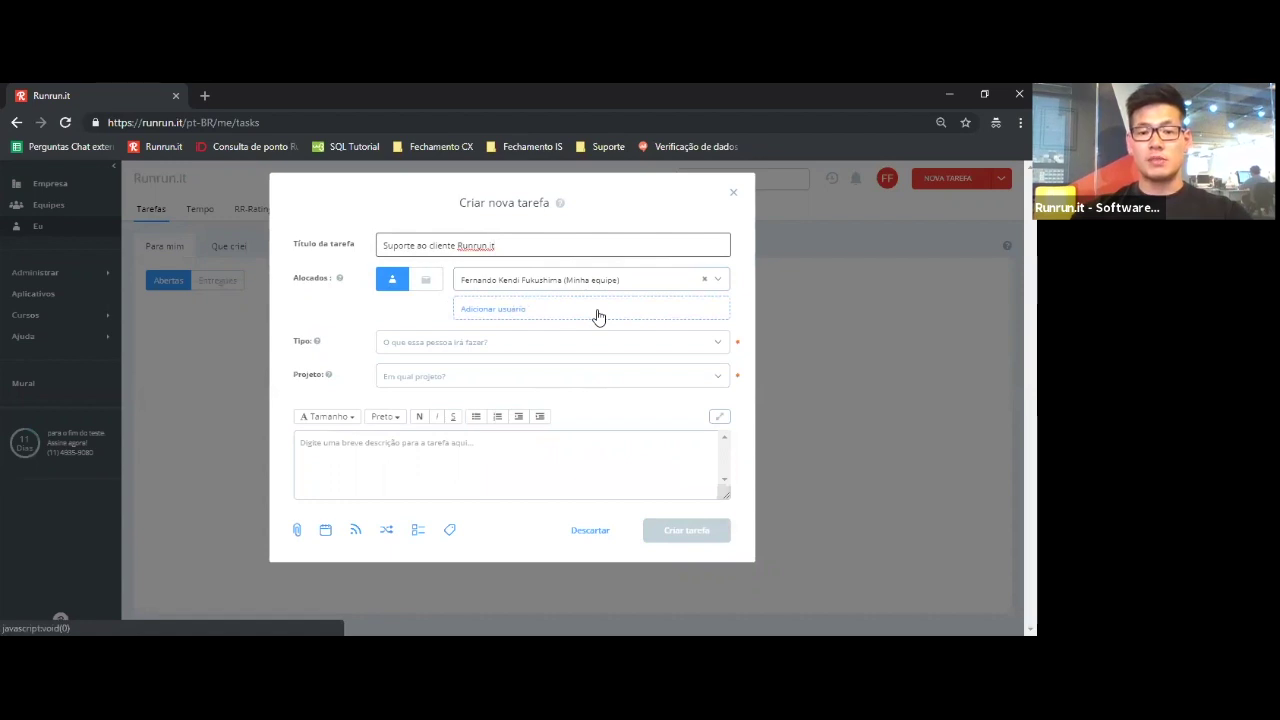
- Start registering a new user, entering their full name and e-mail address
{"action": "left_click", "coordinate": [598, 315]}
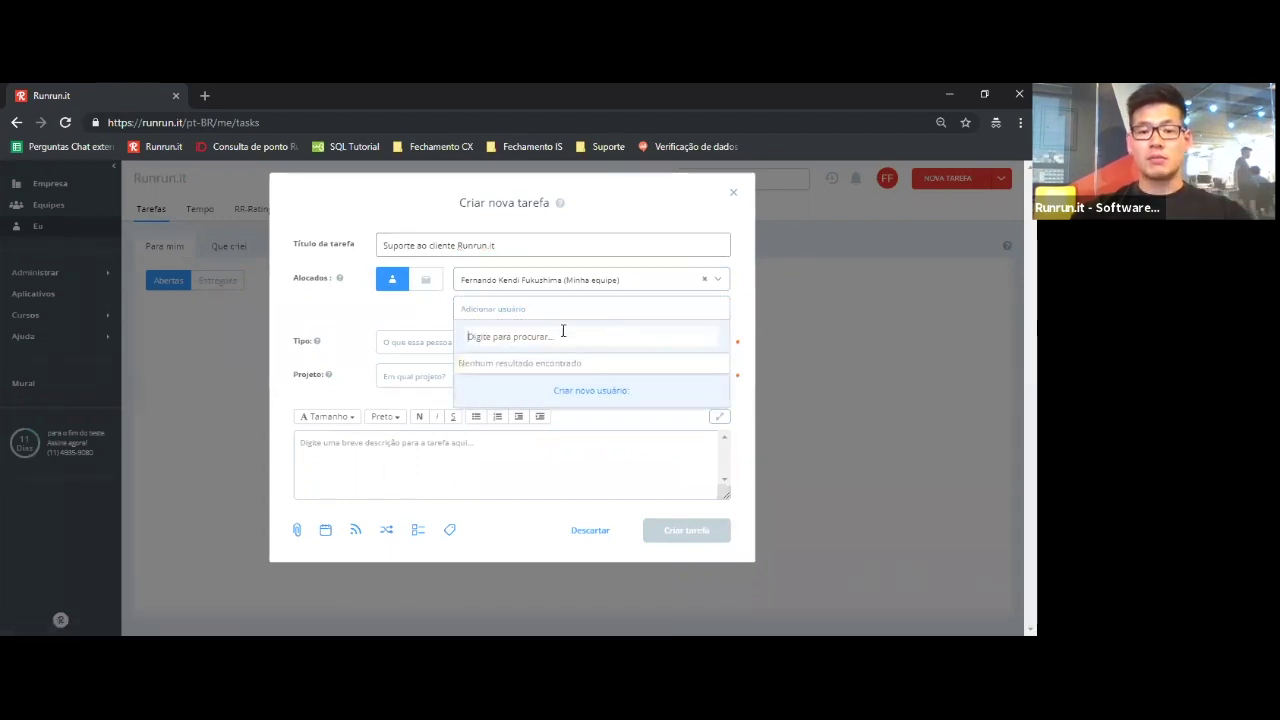
{"action": "left_click", "coordinate": [598, 395]}
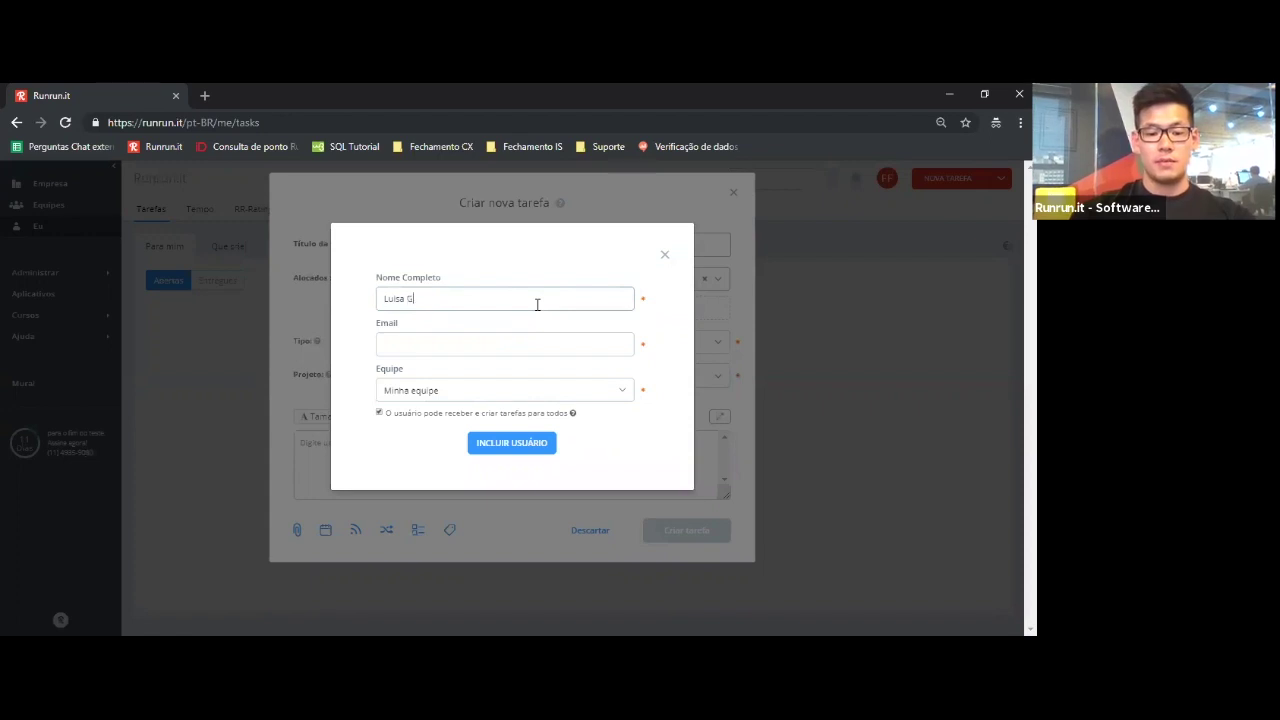
{"action": "type", "text": "ramani"}
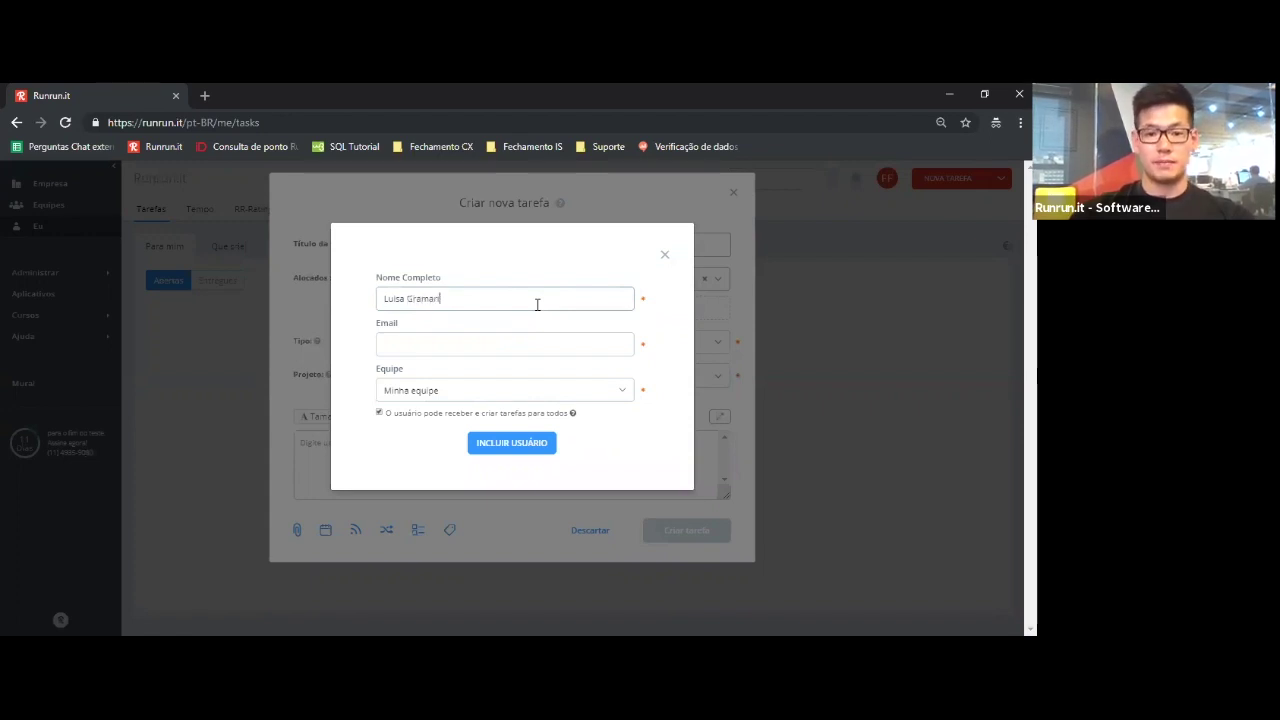
{"action": "left_click", "coordinate": [516, 338]}
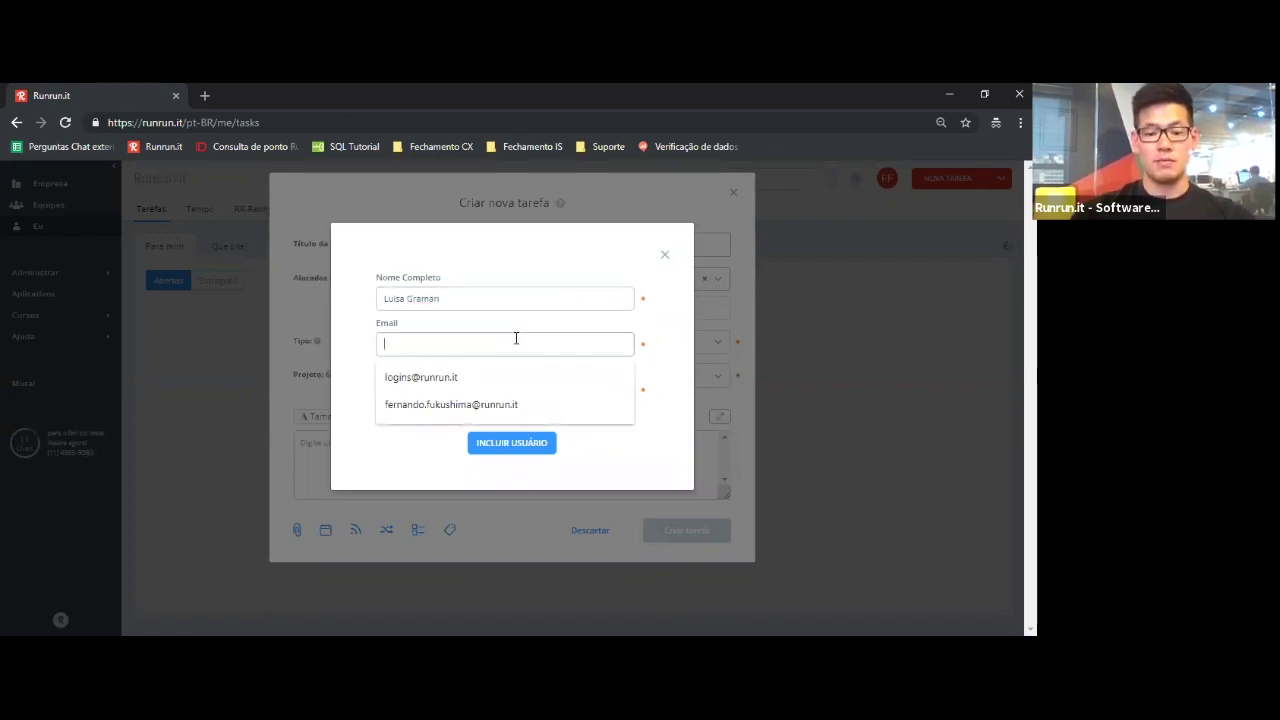
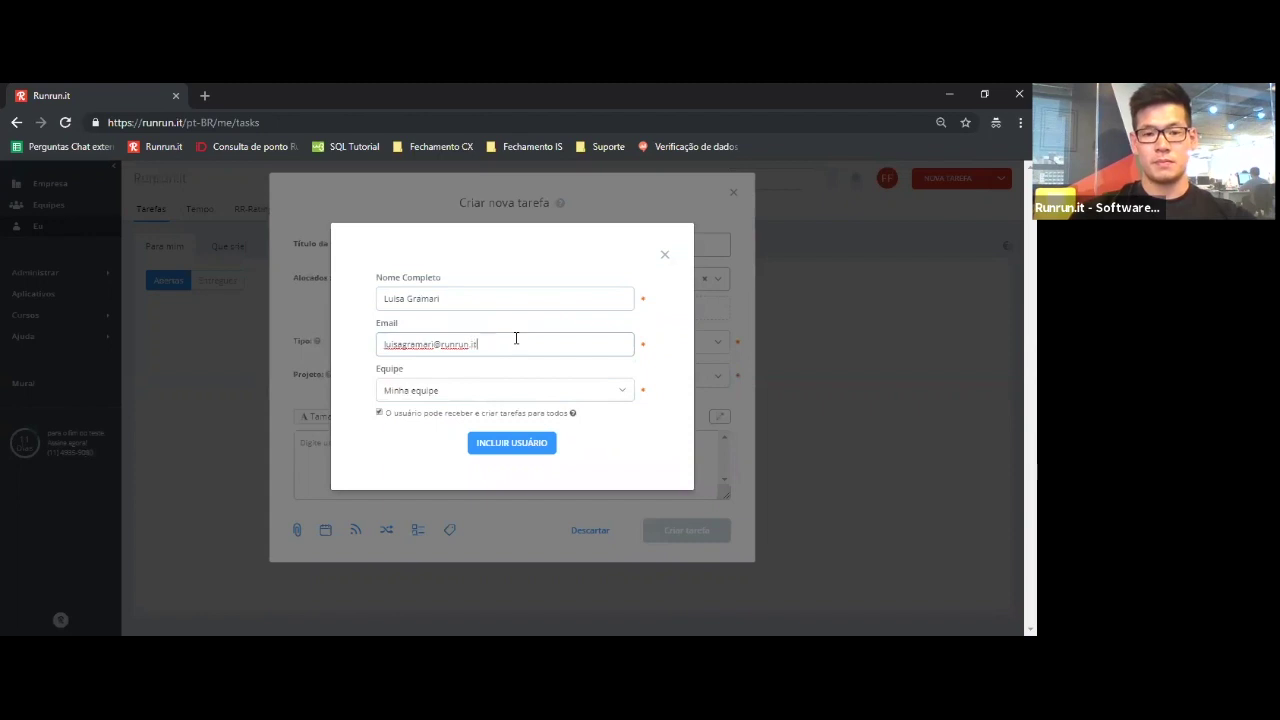
- Keep Minha equipe as the new user's team and add them as a second assignee
{"action": "left_click", "coordinate": [514, 400]}
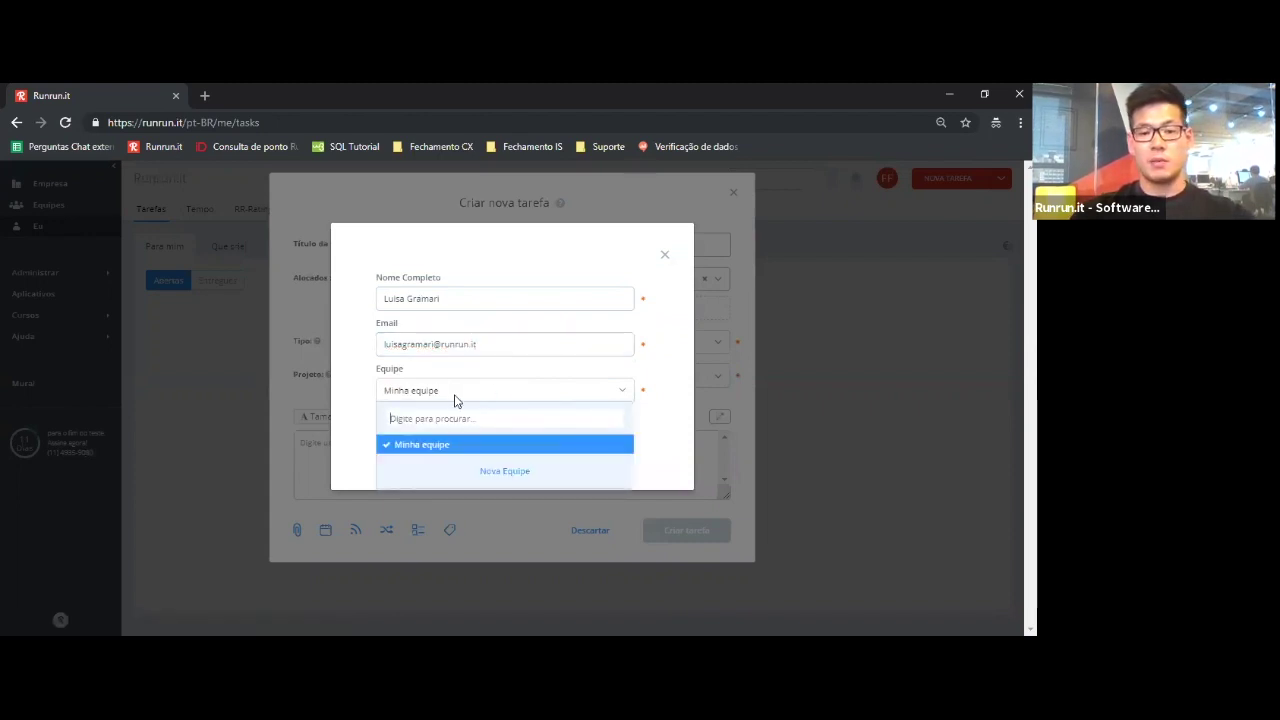
{"action": "left_click", "coordinate": [620, 395]}
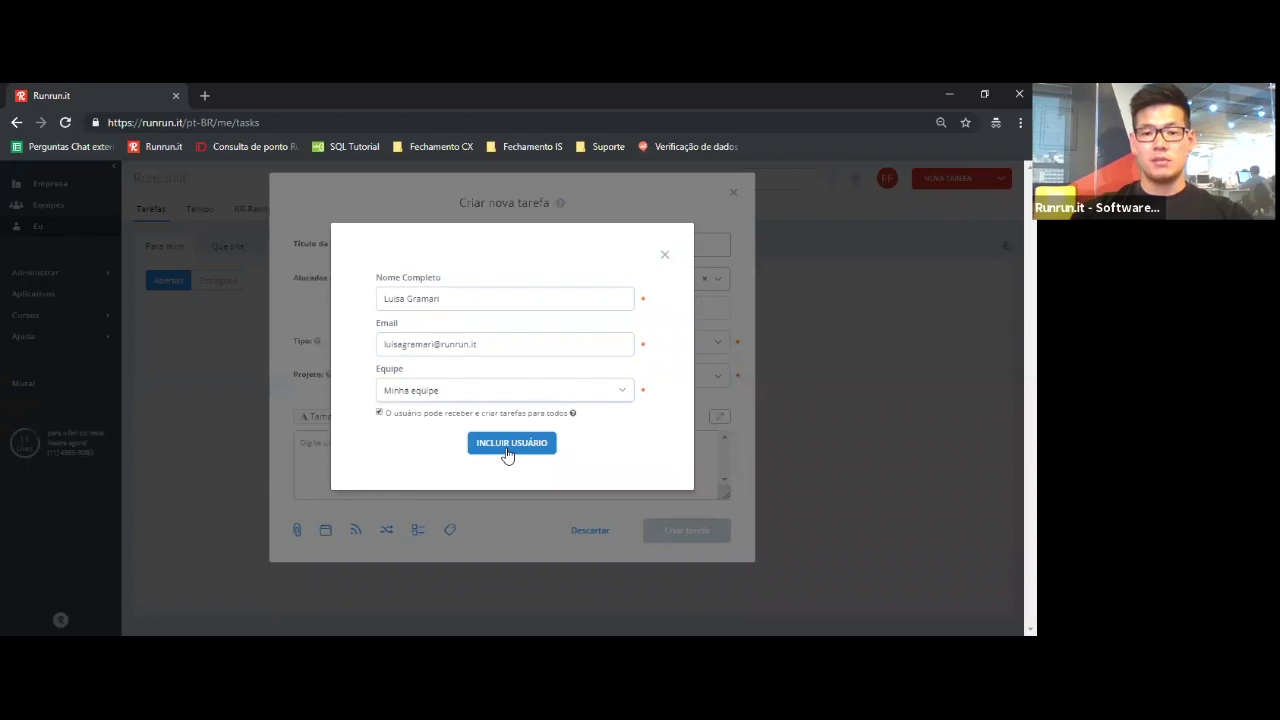
{"action": "left_click", "coordinate": [507, 451]}
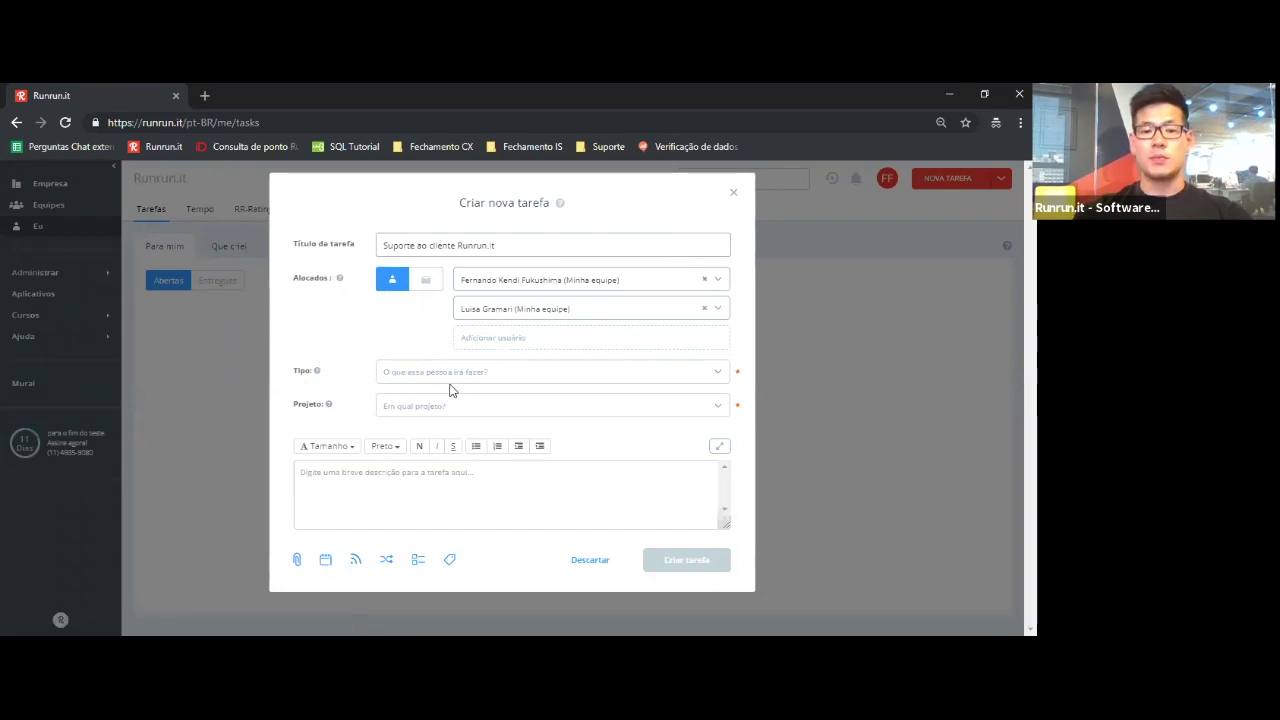
- Open the Tipo list showing Criação, Desenvolvimento, Orçamento, Pesquisa and Planejamento
{"action": "left_click", "coordinate": [448, 381]}
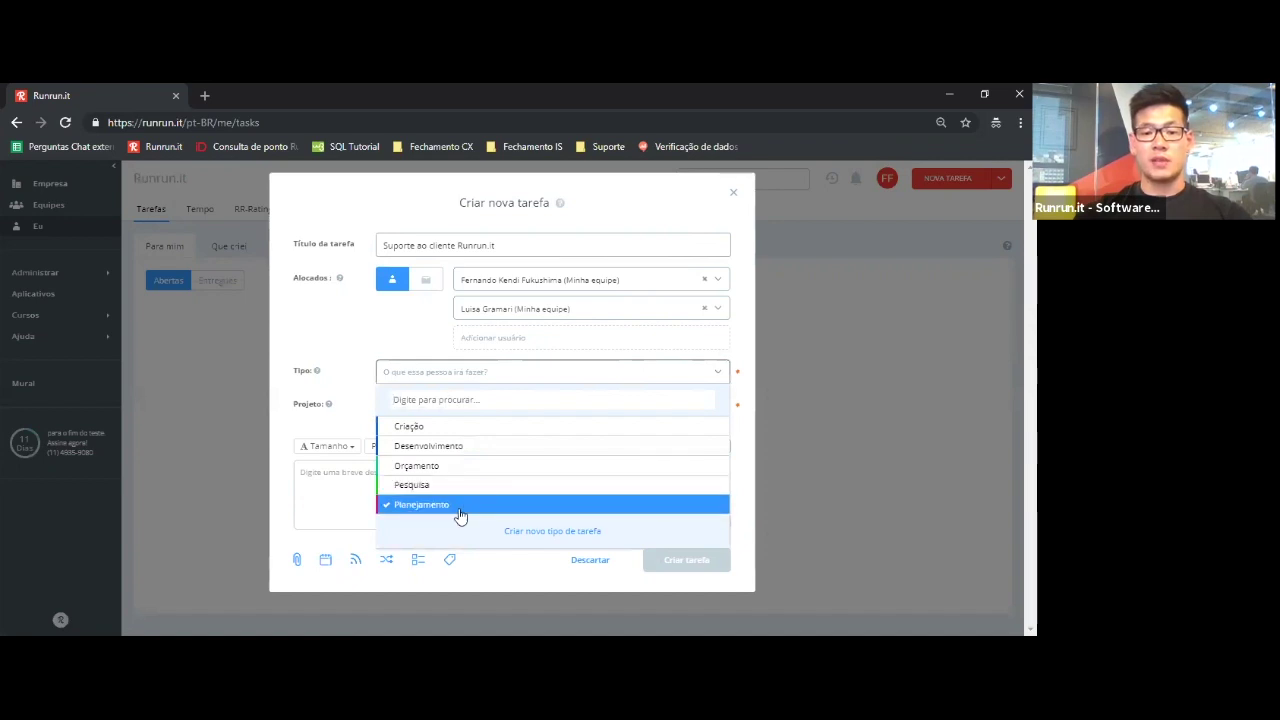
- Create task type 'Atendimento ao cliente' with 00:30 effort and the confirmed colour, applying it to the task
{"action": "left_click", "coordinate": [559, 534]}
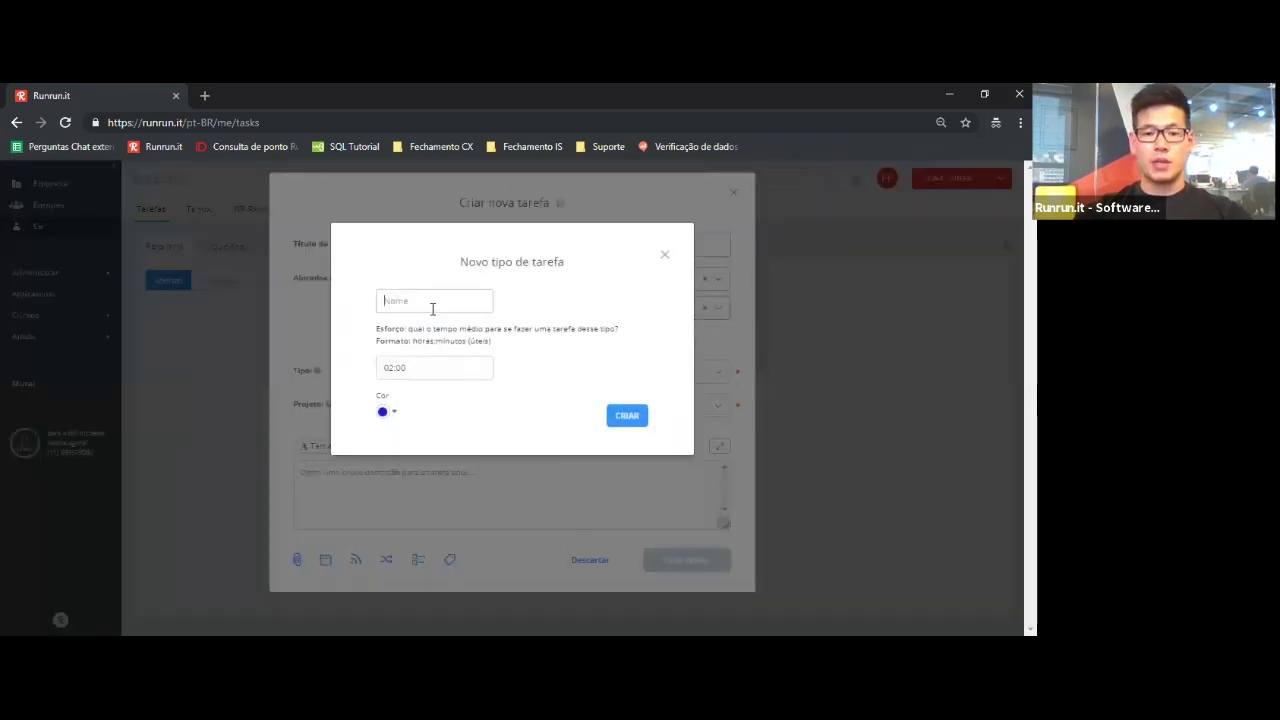
{"action": "type", "text": "Atendi"}
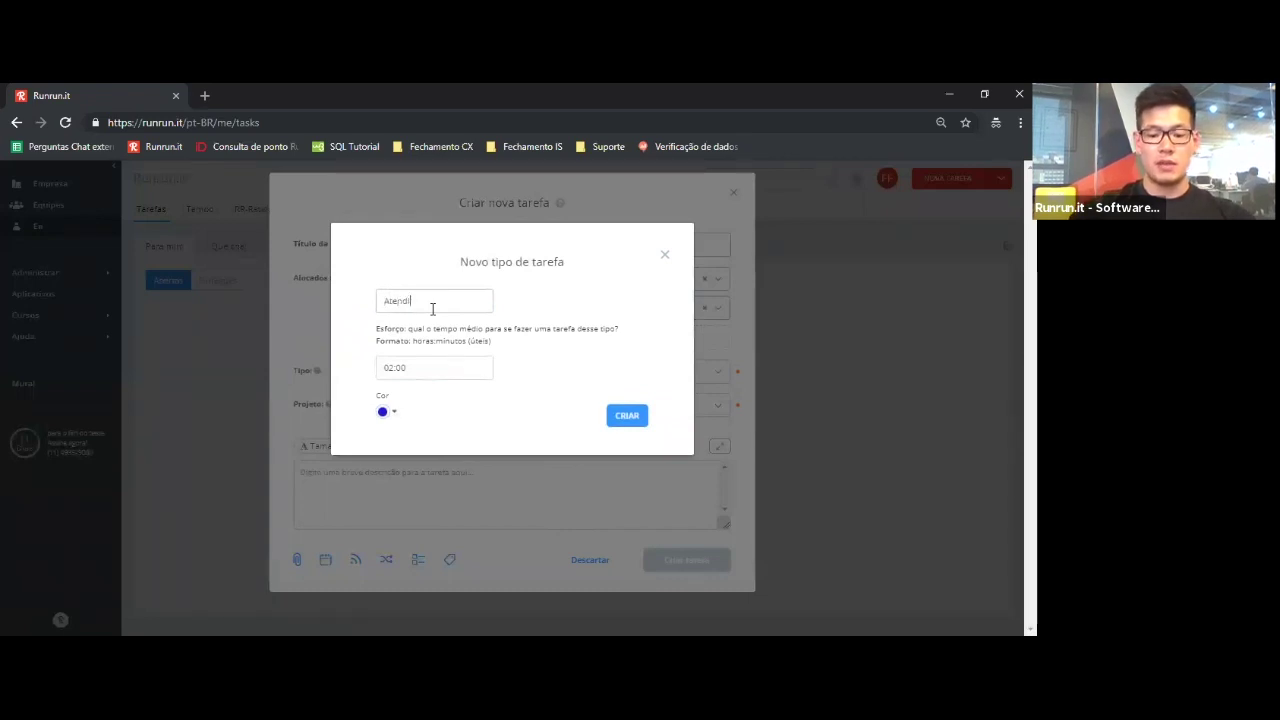
{"action": "type", "text": "mento"}
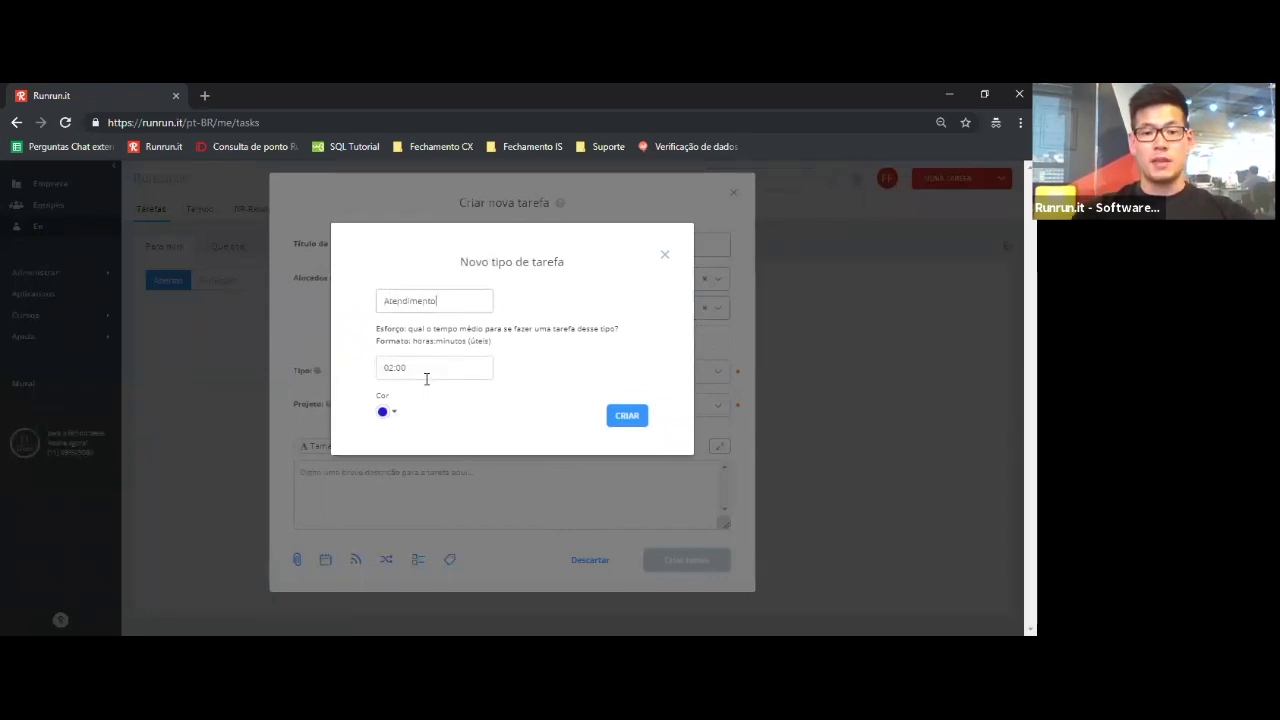
{"action": "type", "text": " ao cliente"}
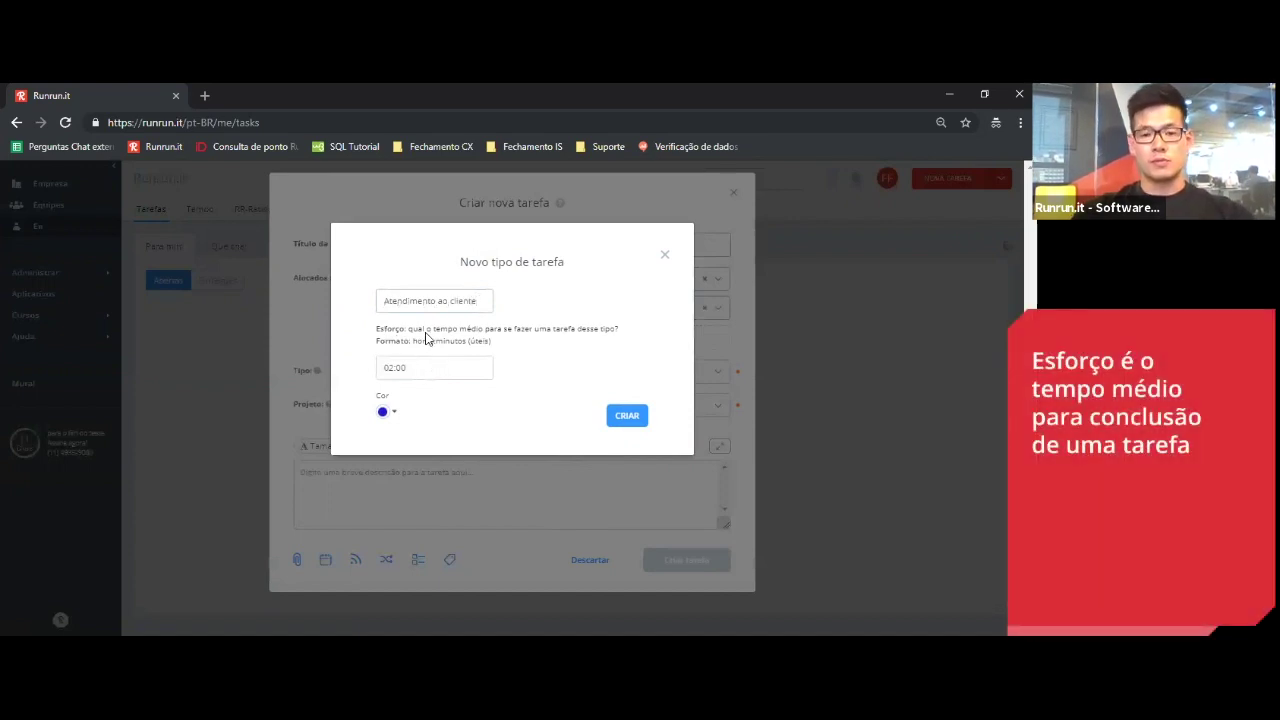
{"action": "left_click", "coordinate": [426, 368]}
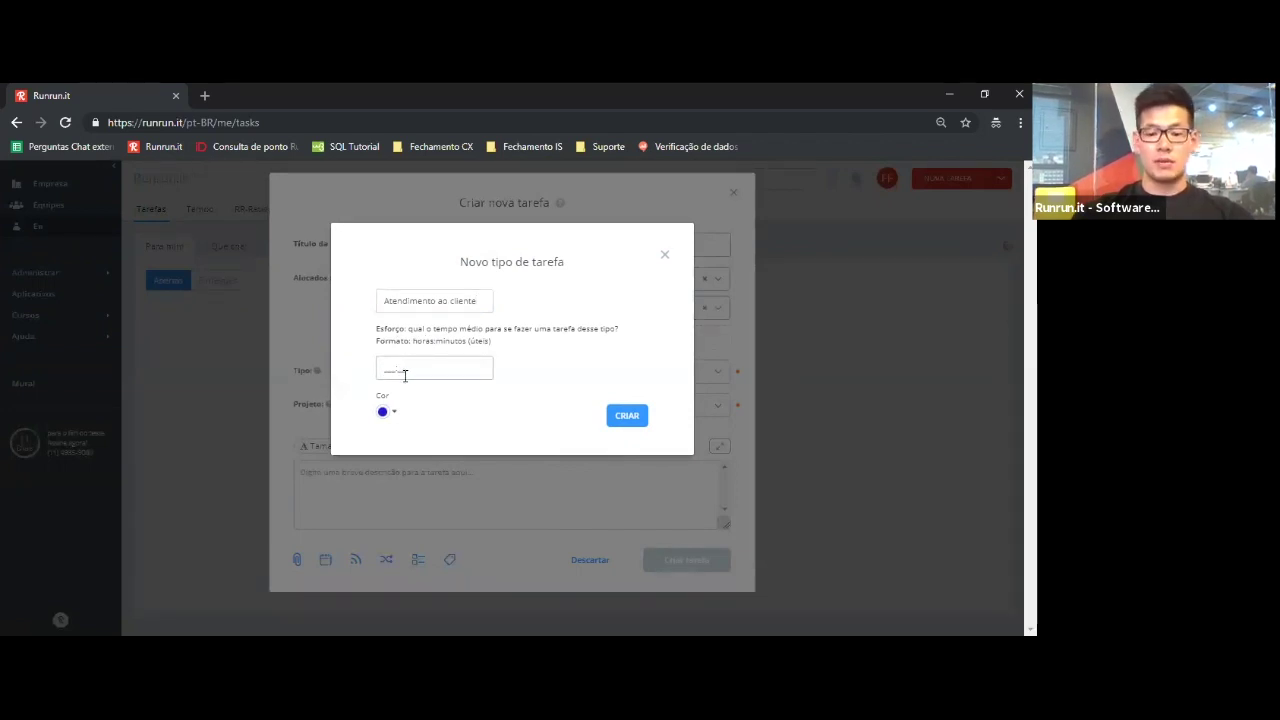
{"action": "left_click", "coordinate": [405, 375]}
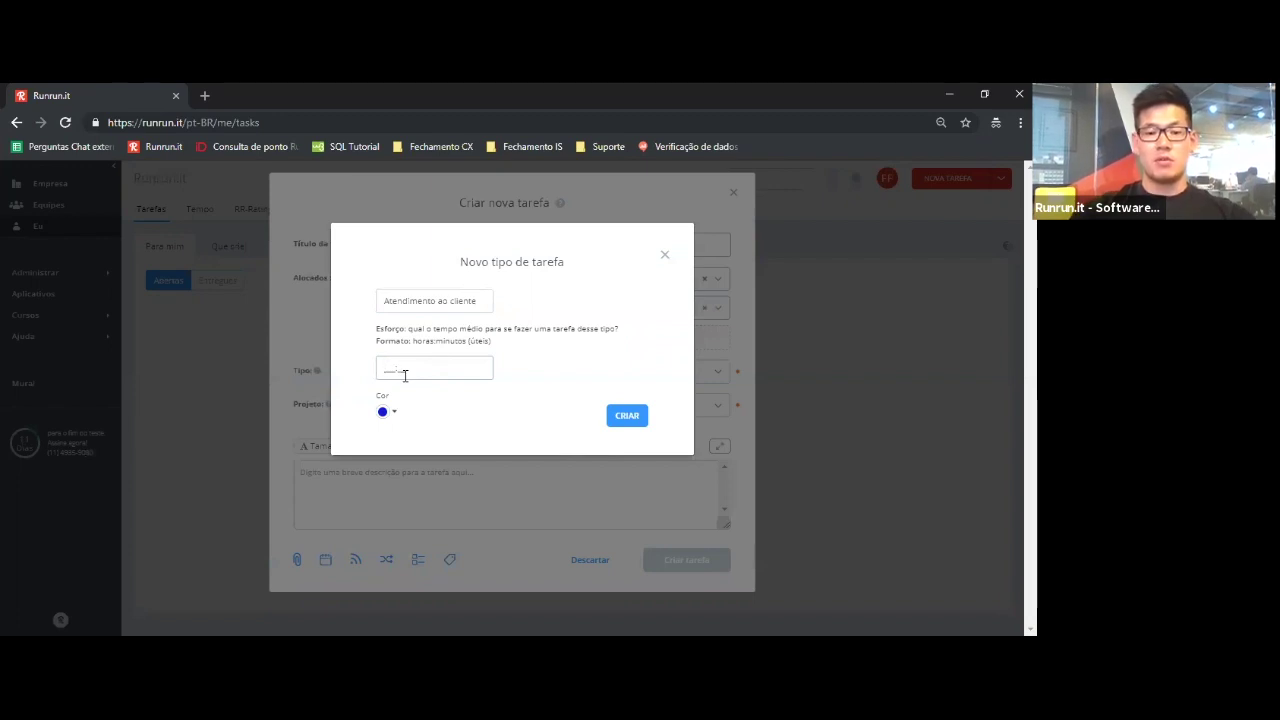
{"action": "type", "text": "00030"}
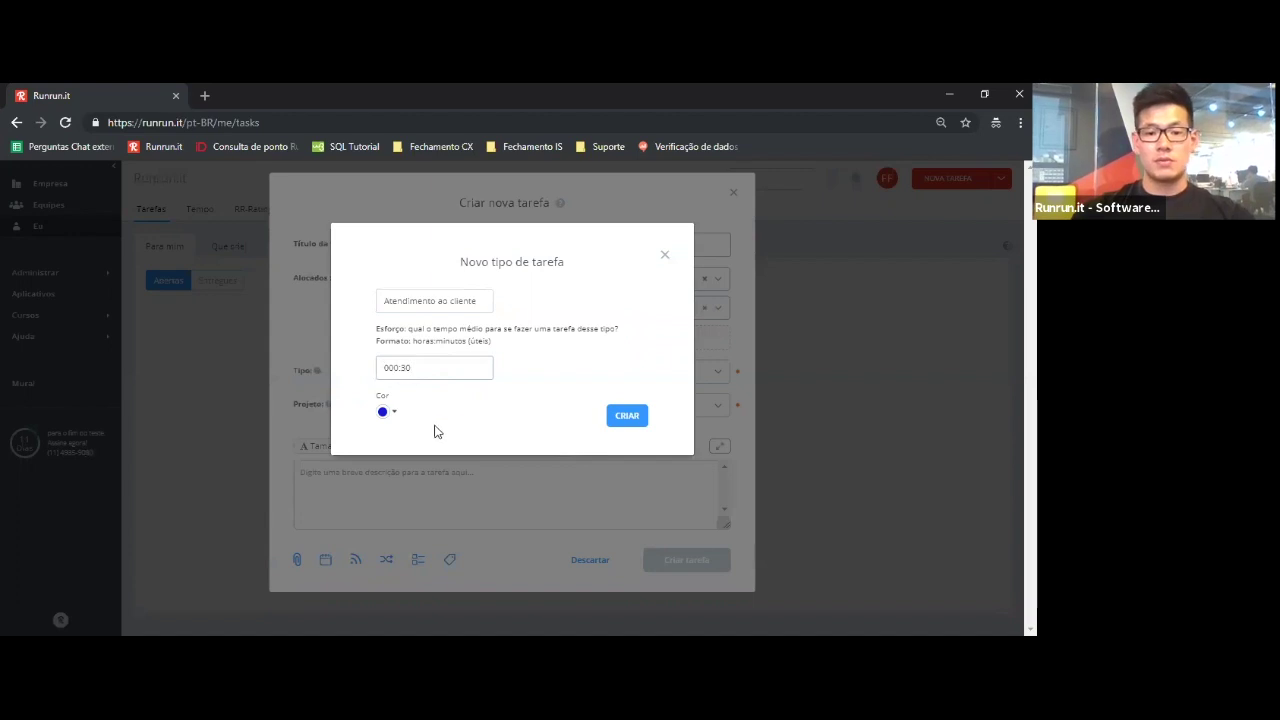
{"action": "left_click", "coordinate": [394, 413]}
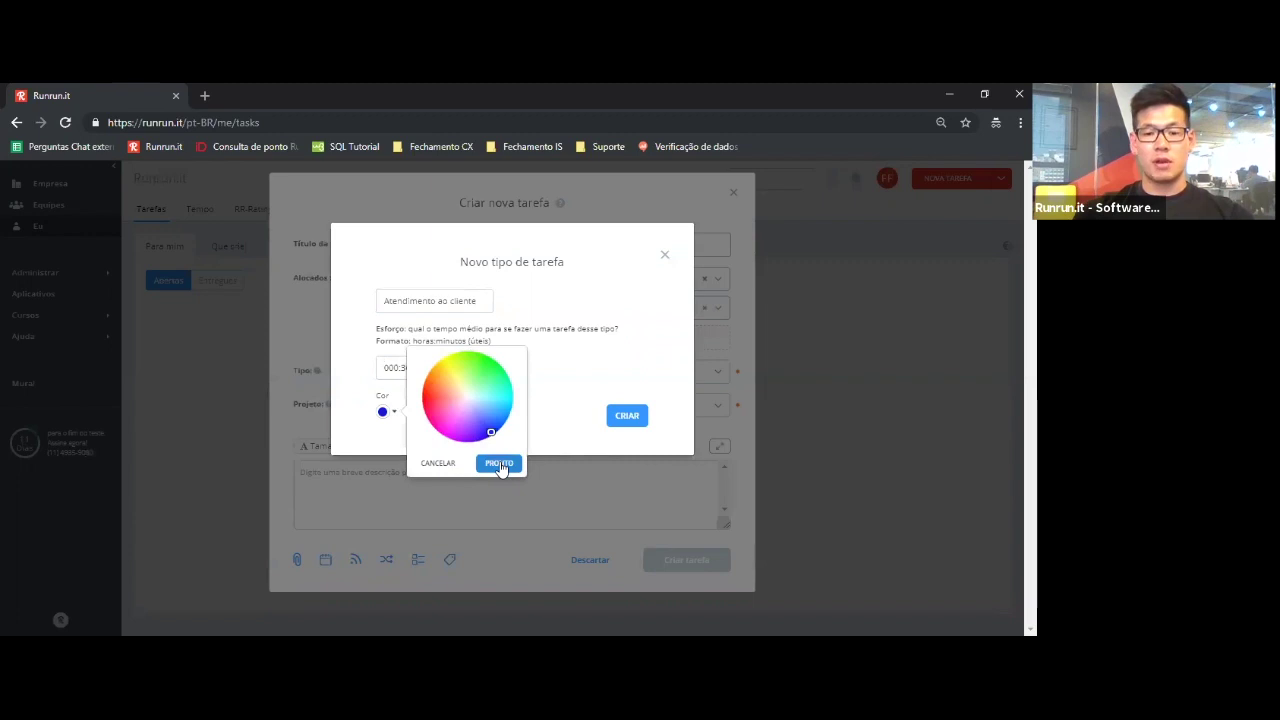
{"action": "left_click", "coordinate": [500, 465]}
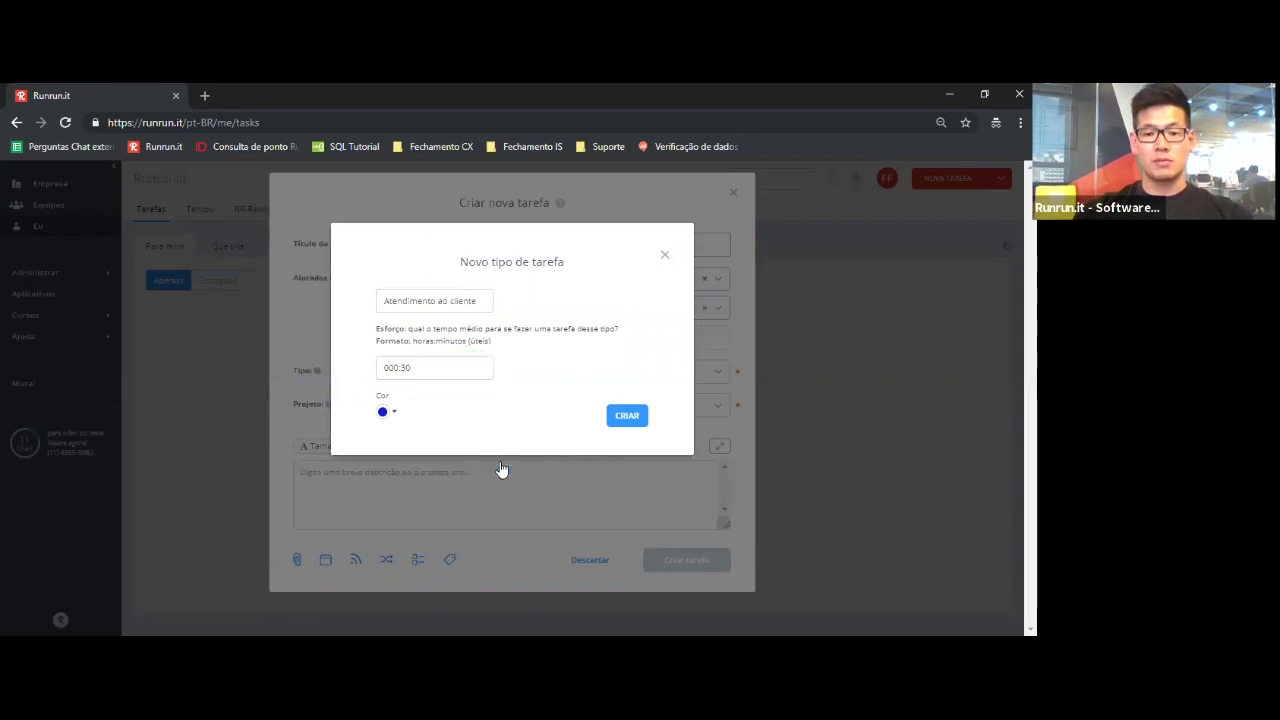
{"action": "left_click", "coordinate": [627, 416]}
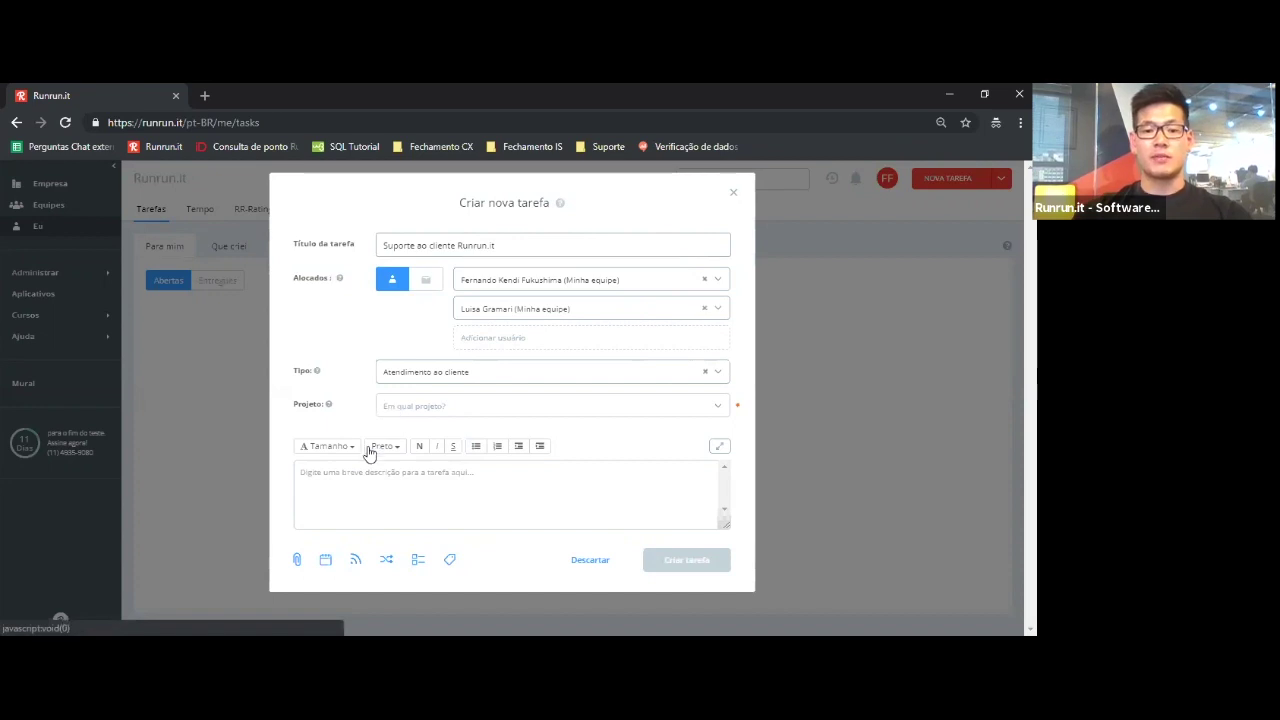
- Put the task under Projeto A and place the cursor in the description editor
{"action": "left_click", "coordinate": [407, 413]}
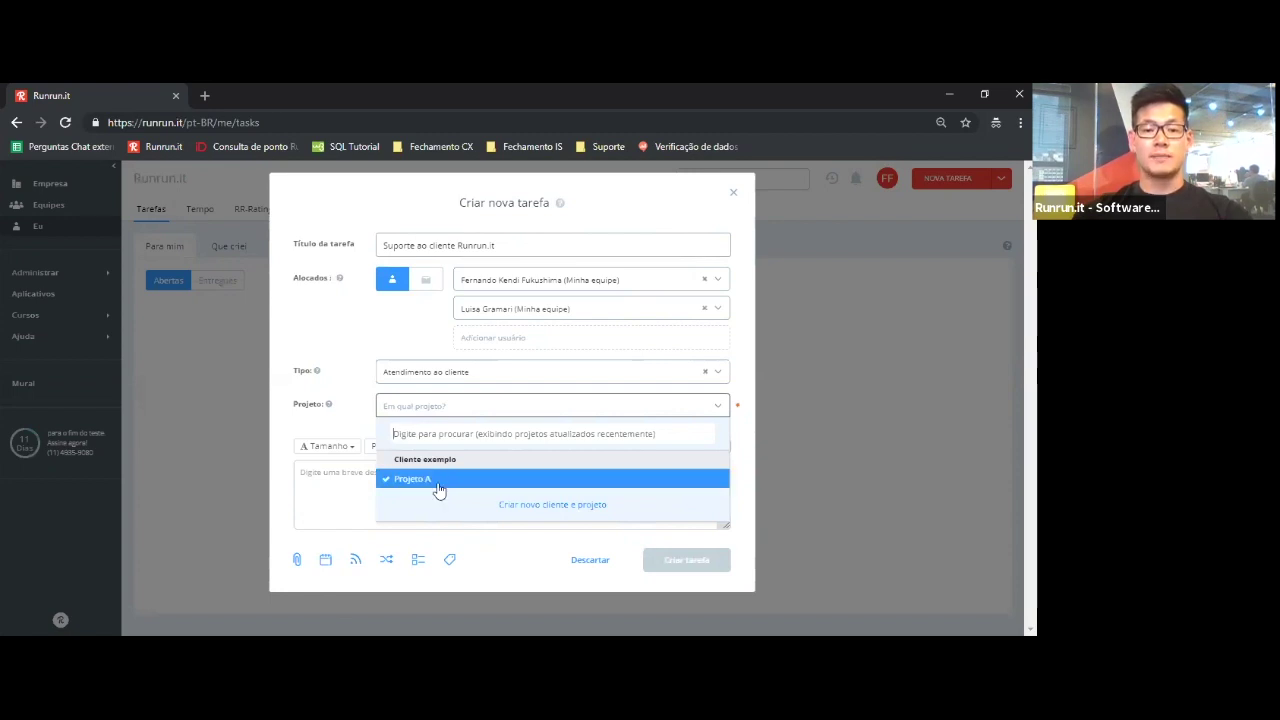
{"action": "left_click", "coordinate": [438, 480]}
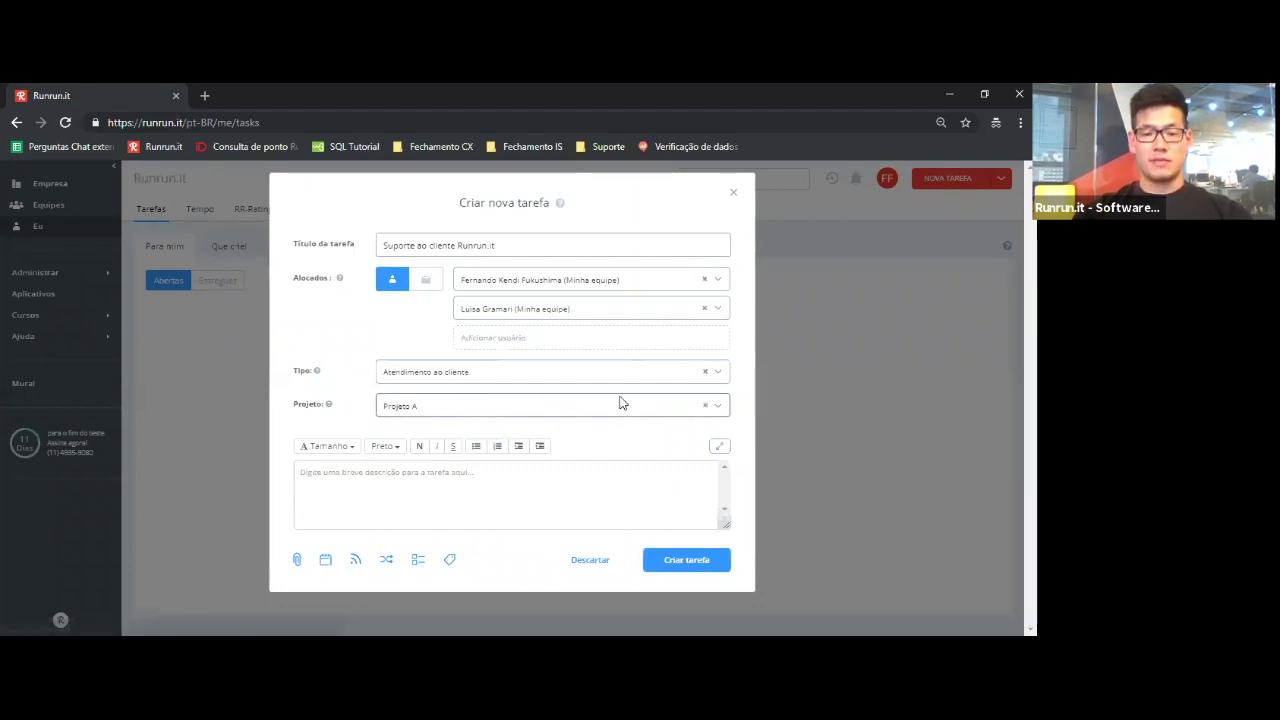
{"action": "left_click", "coordinate": [490, 481]}
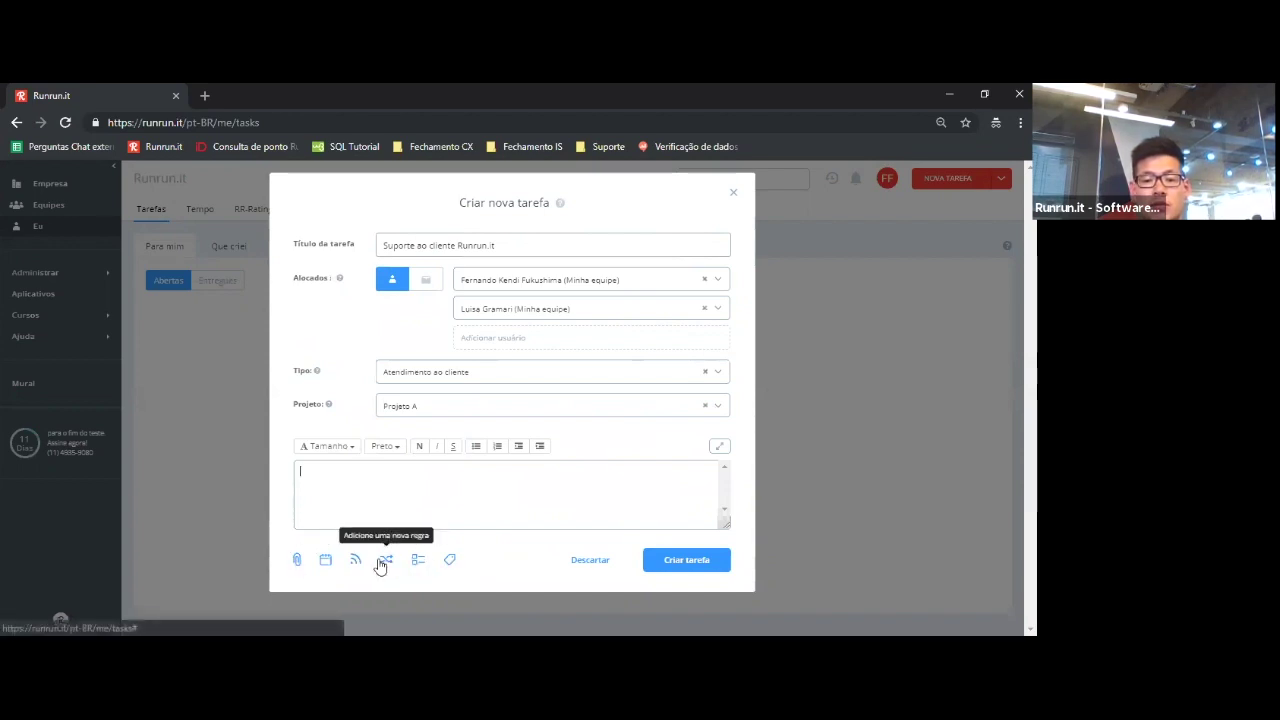
- Set the task's start mode to Agendamento under Início da Tarefa
{"action": "left_click", "coordinate": [297, 563]}
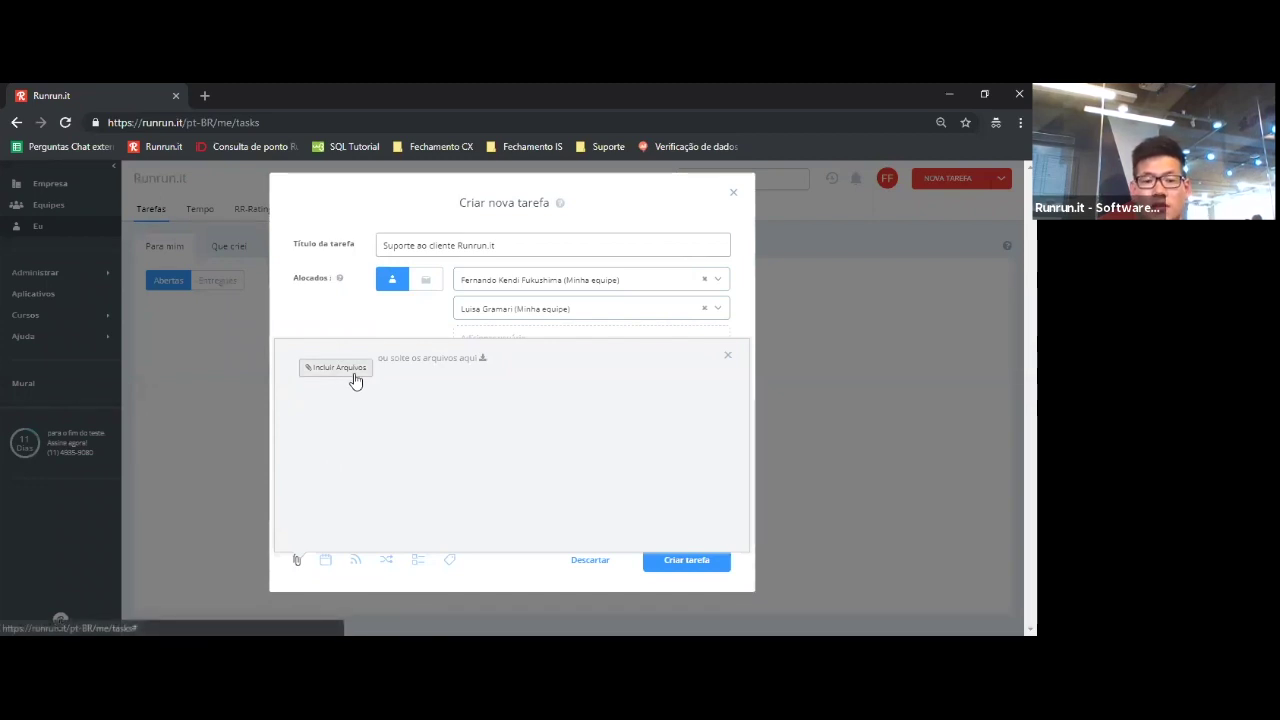
{"action": "left_click", "coordinate": [731, 359]}
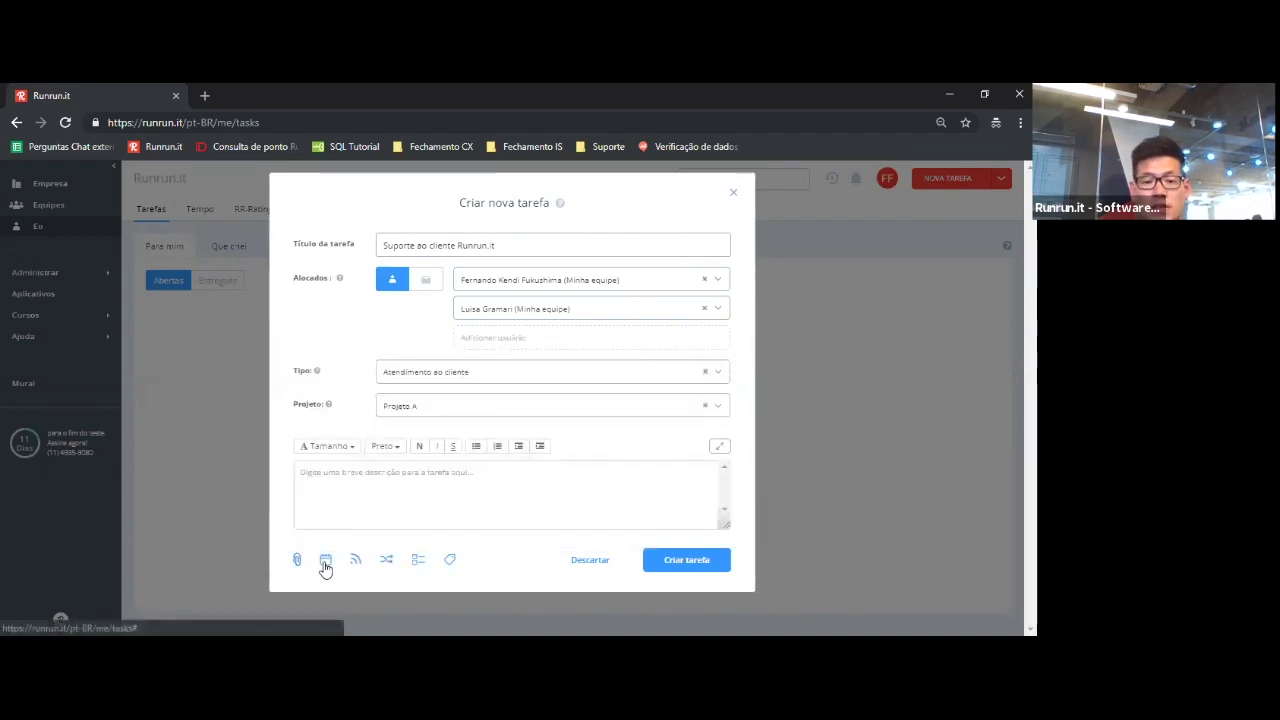
{"action": "left_click", "coordinate": [324, 565]}
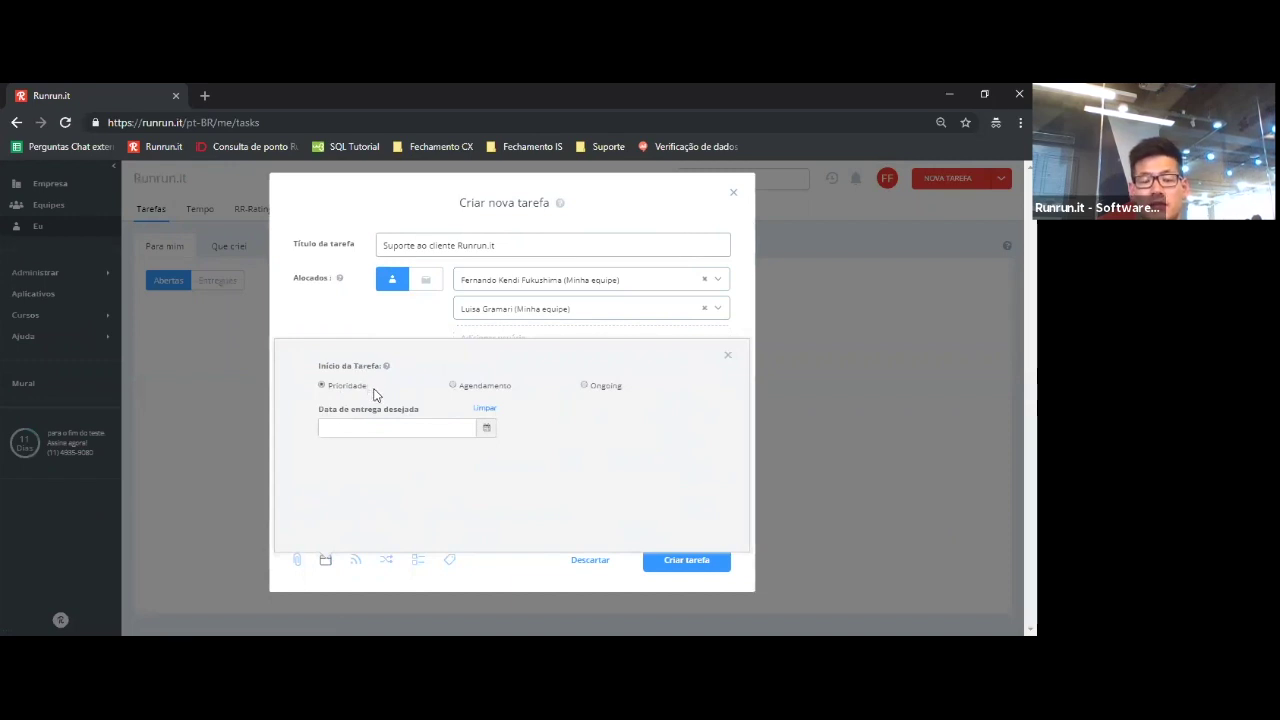
{"action": "left_click_drag", "start_coordinate": [374, 394], "coordinate": [329, 391]}
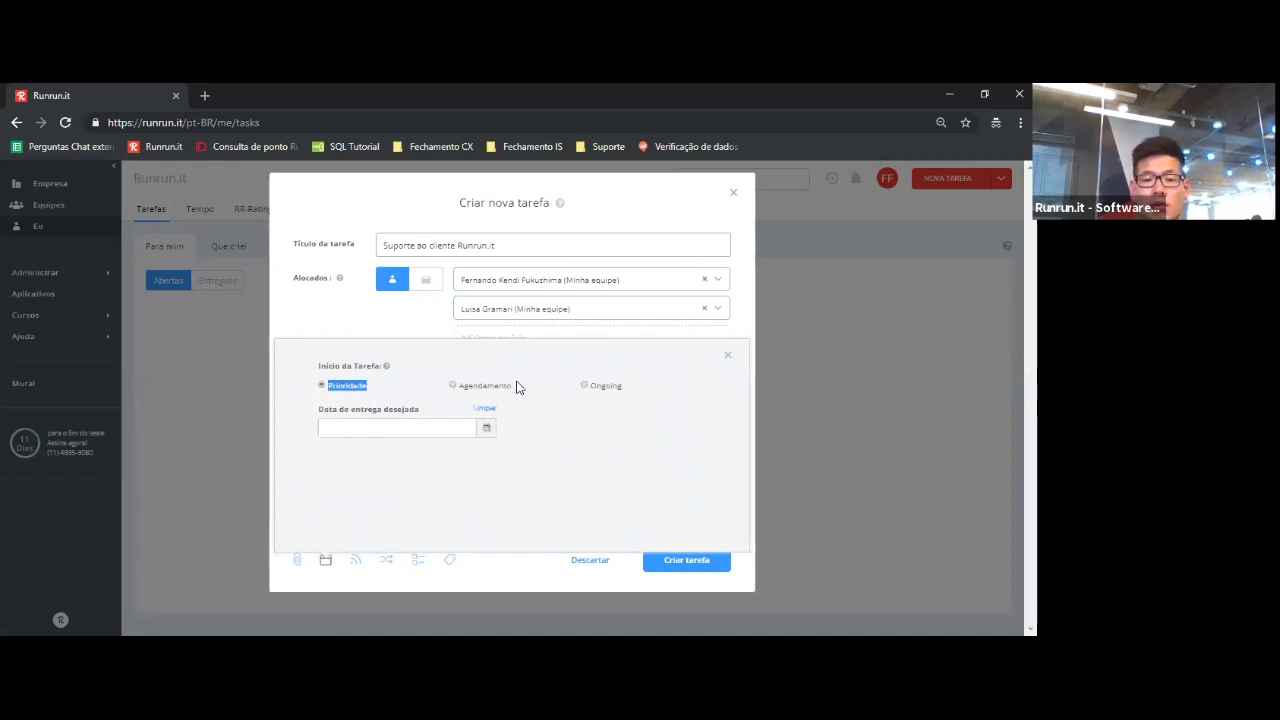
{"action": "left_click_drag", "start_coordinate": [517, 383], "coordinate": [463, 392]}
{"action": "left_click", "coordinate": [414, 409]}
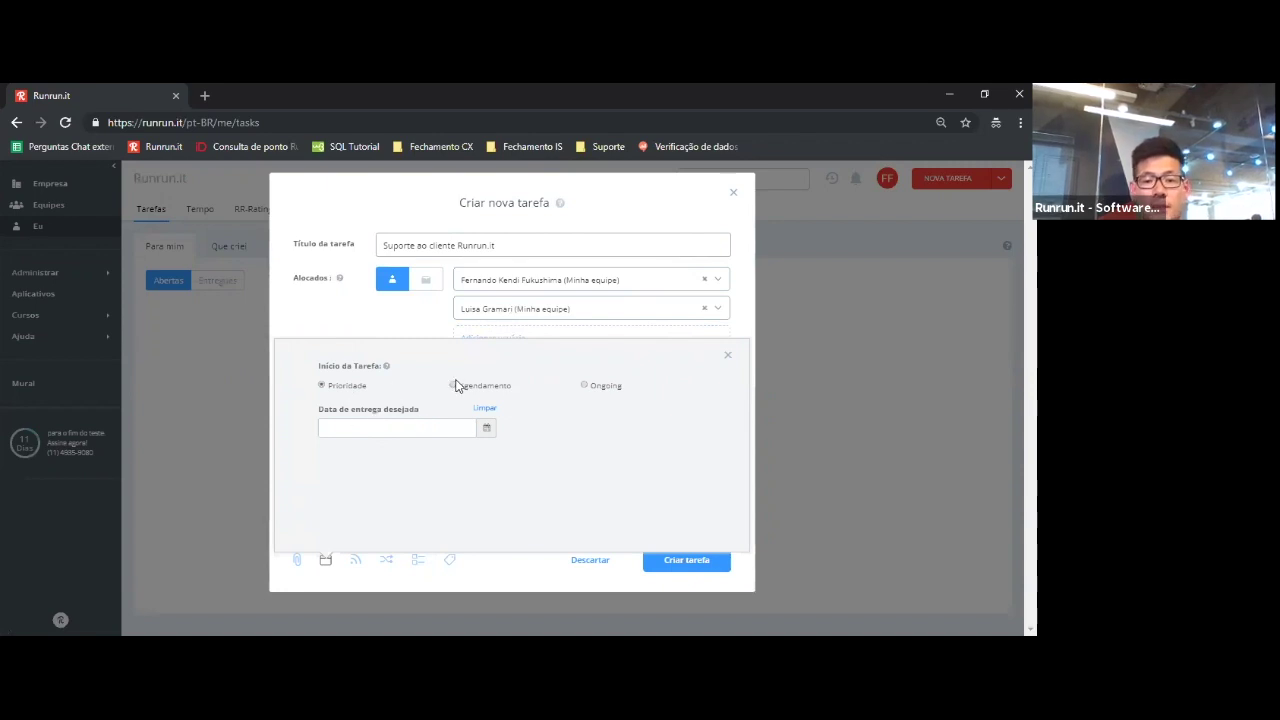
{"action": "left_click", "coordinate": [457, 389]}
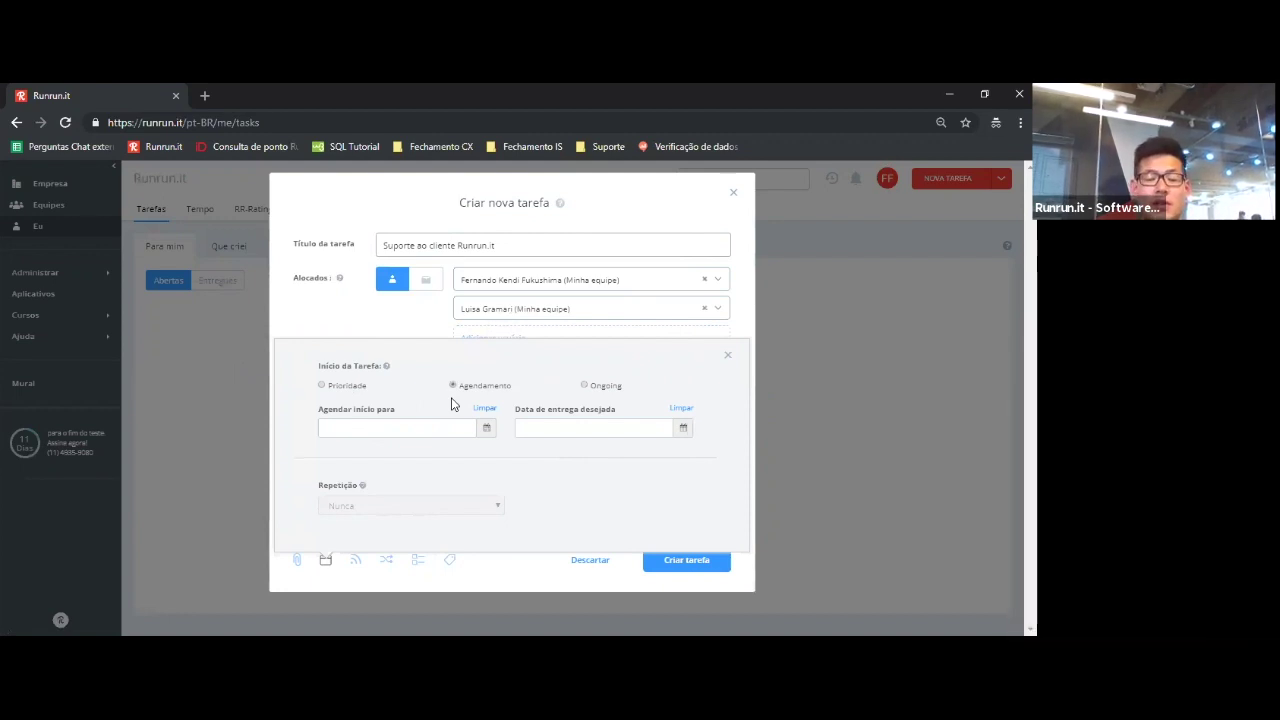
- Schedule the task start for 08/01/2019 at 10:00
{"action": "left_click", "coordinate": [378, 427]}
{"action": "left_click", "coordinate": [364, 333]}
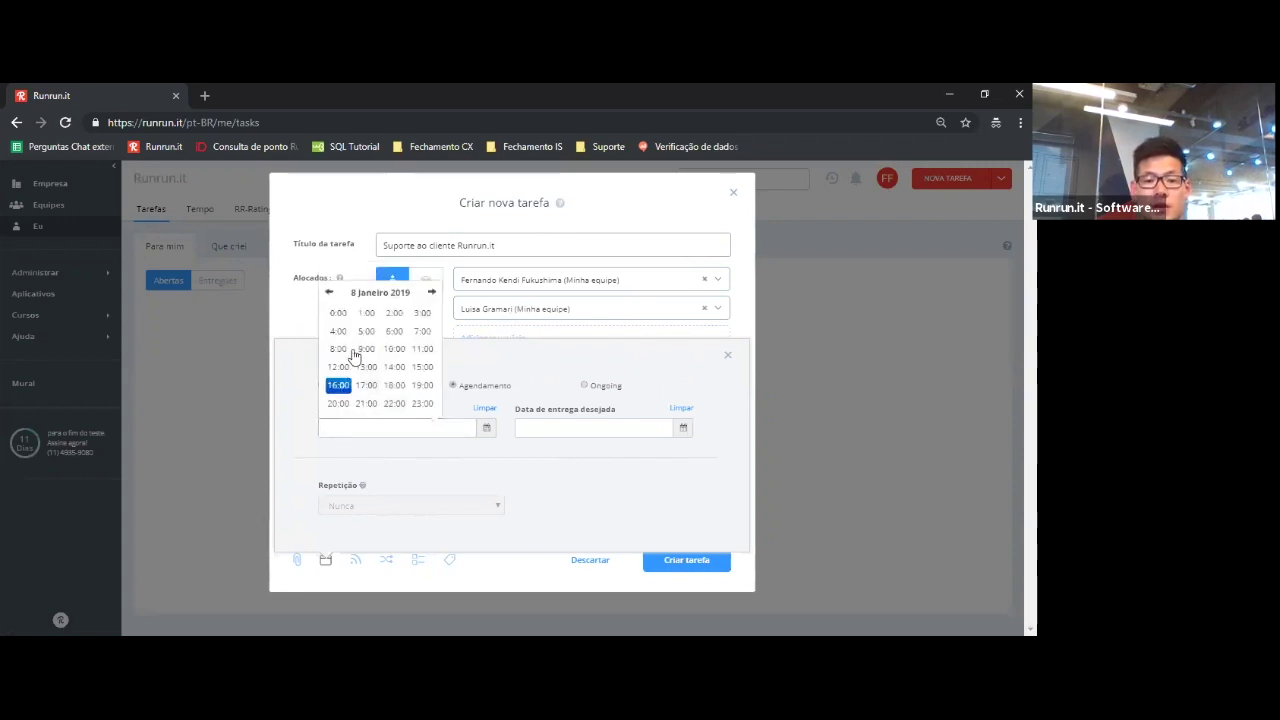
{"action": "left_click", "coordinate": [394, 349]}
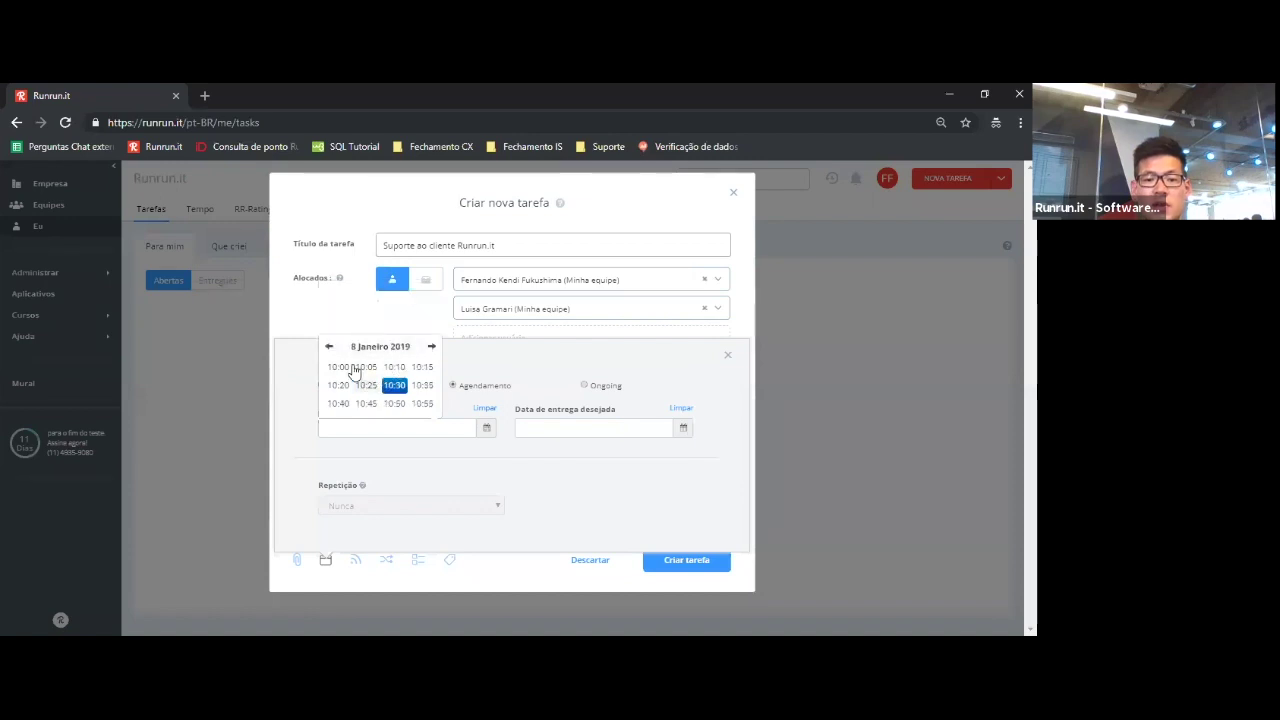
{"action": "left_click", "coordinate": [350, 368]}
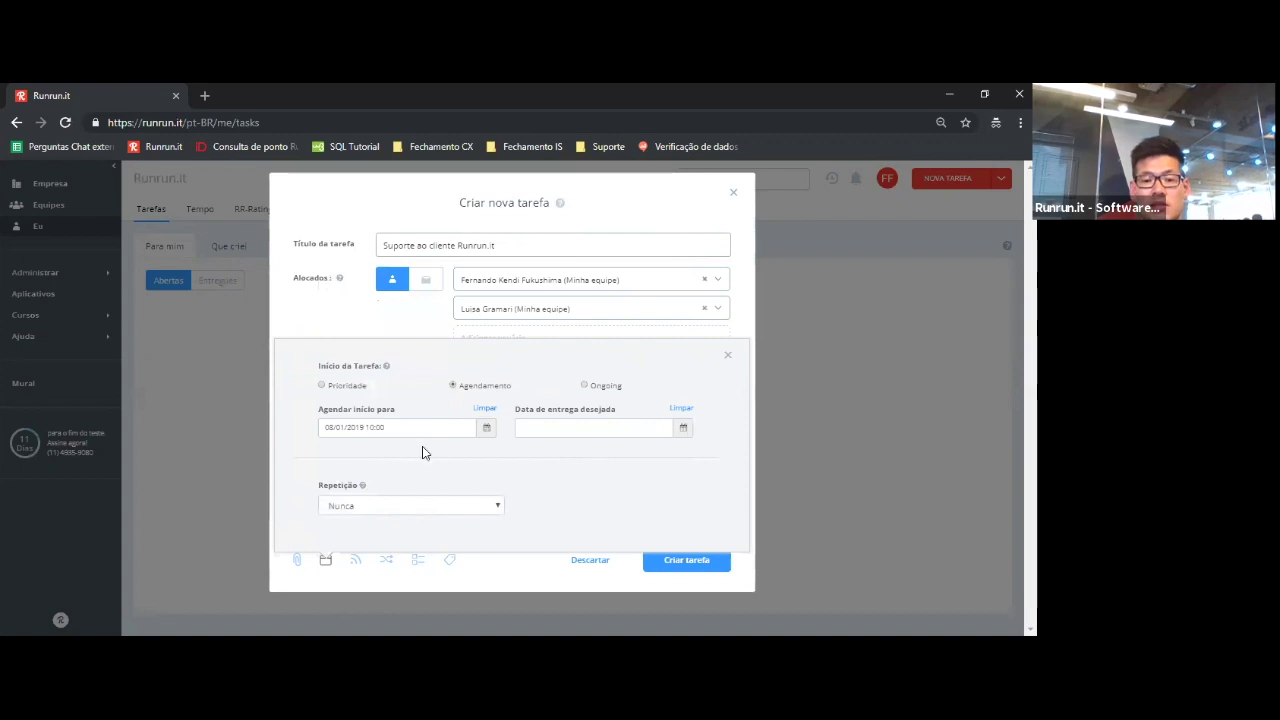
- Set the desired delivery to 08/01/2019 11:00, then switch the start type to Ongoing
{"action": "left_click", "coordinate": [534, 430]}
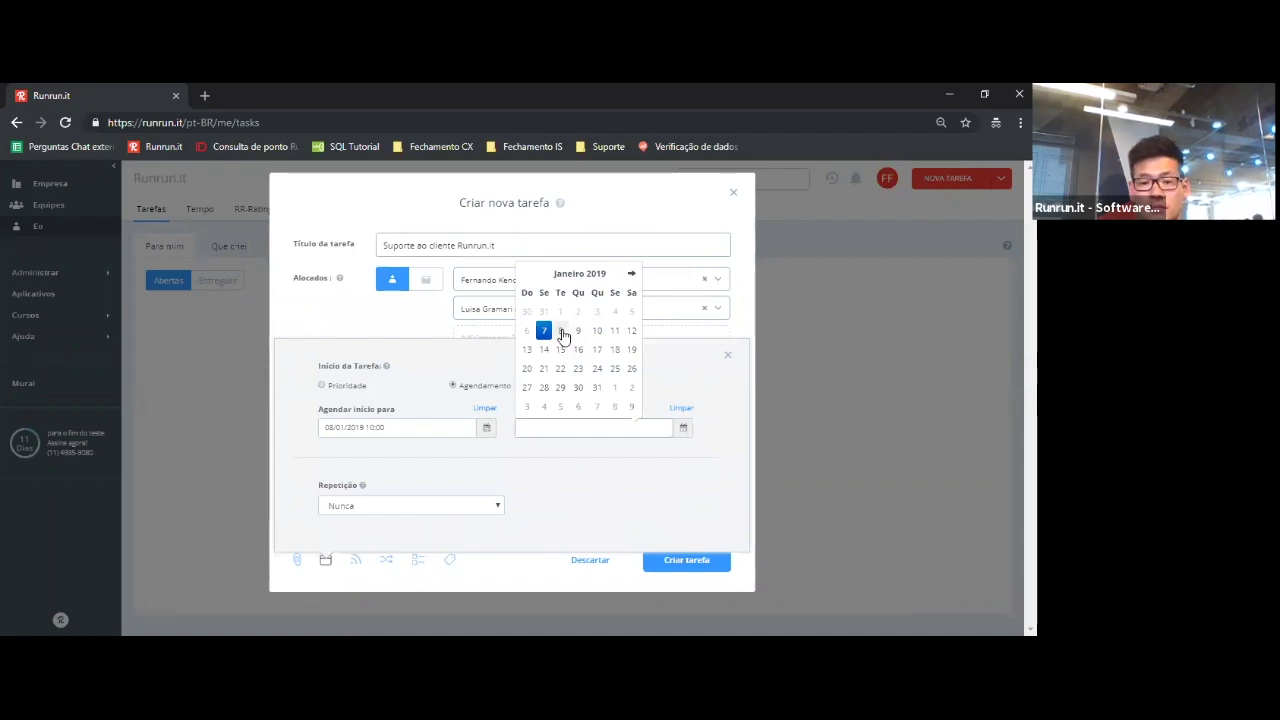
{"action": "left_click", "coordinate": [561, 331]}
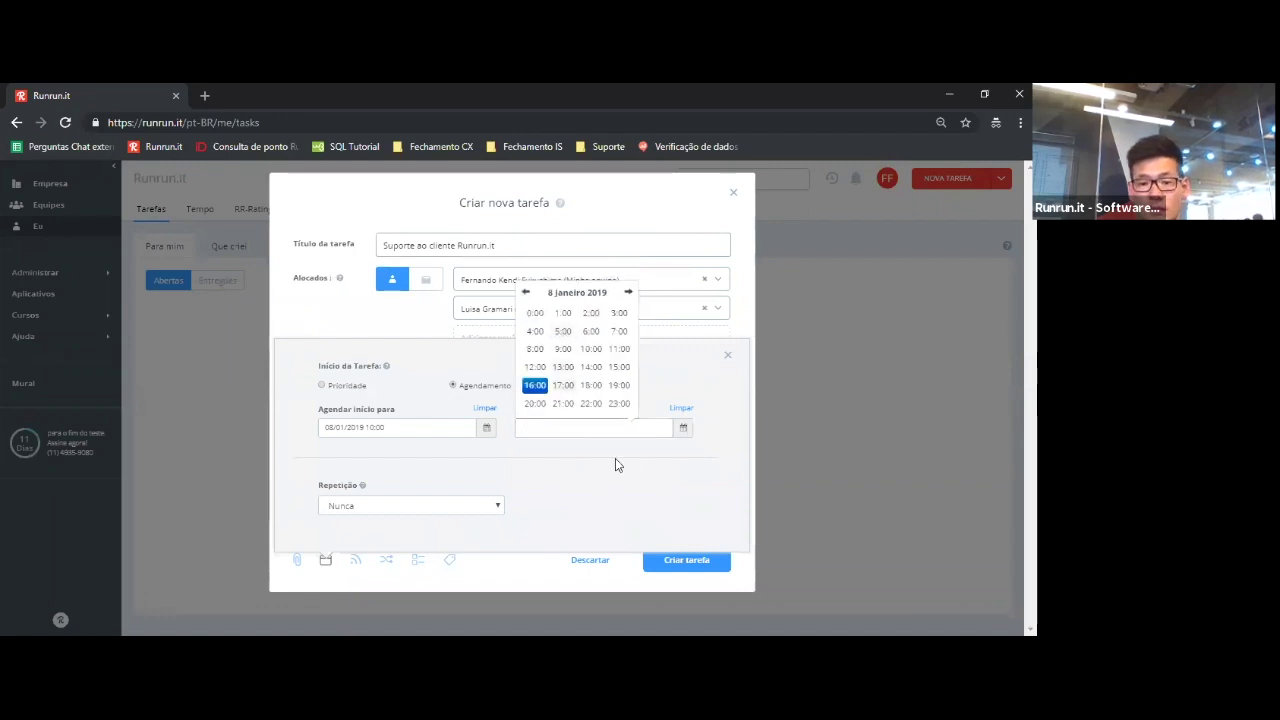
{"action": "left_click", "coordinate": [619, 349]}
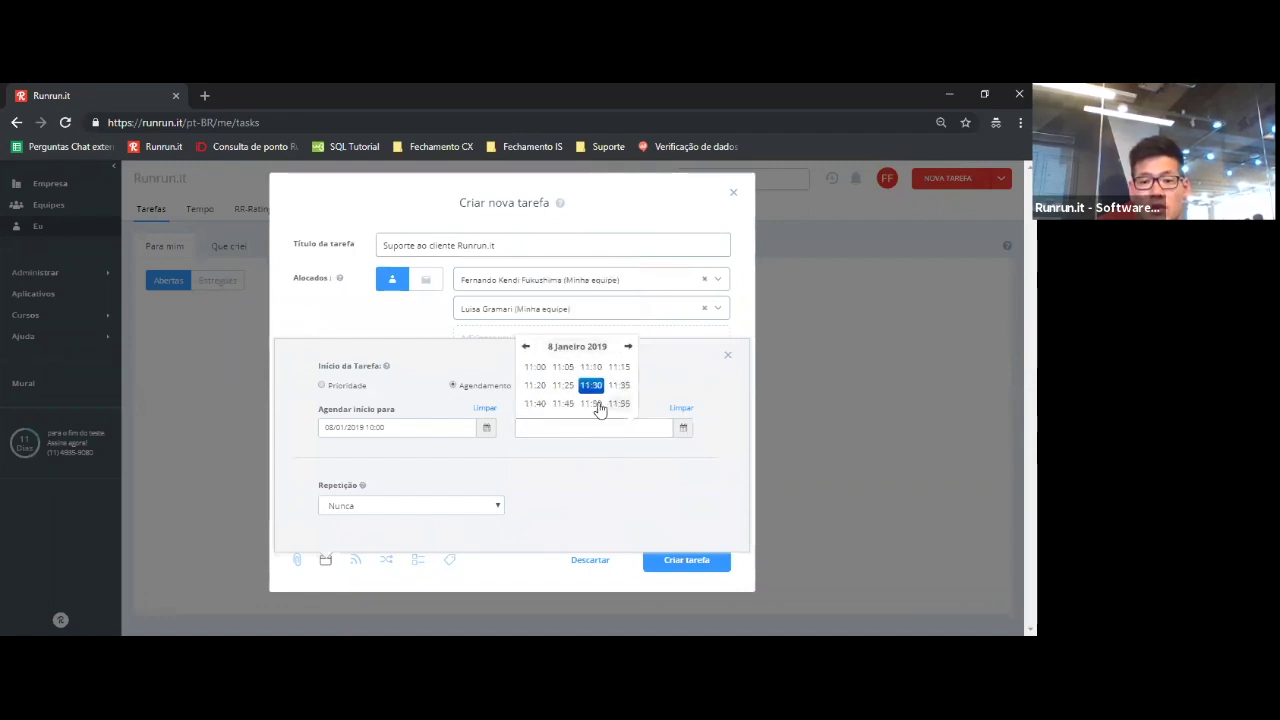
{"action": "left_click", "coordinate": [535, 366]}
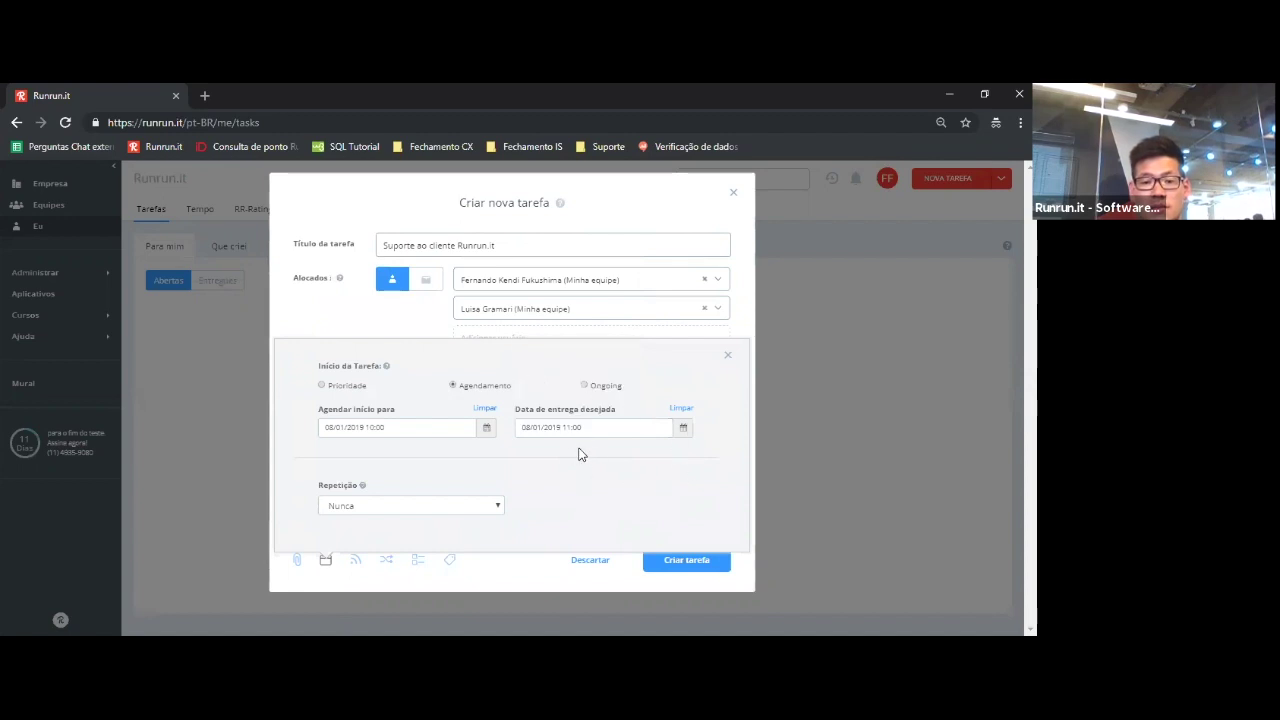
{"action": "left_click", "coordinate": [587, 388]}
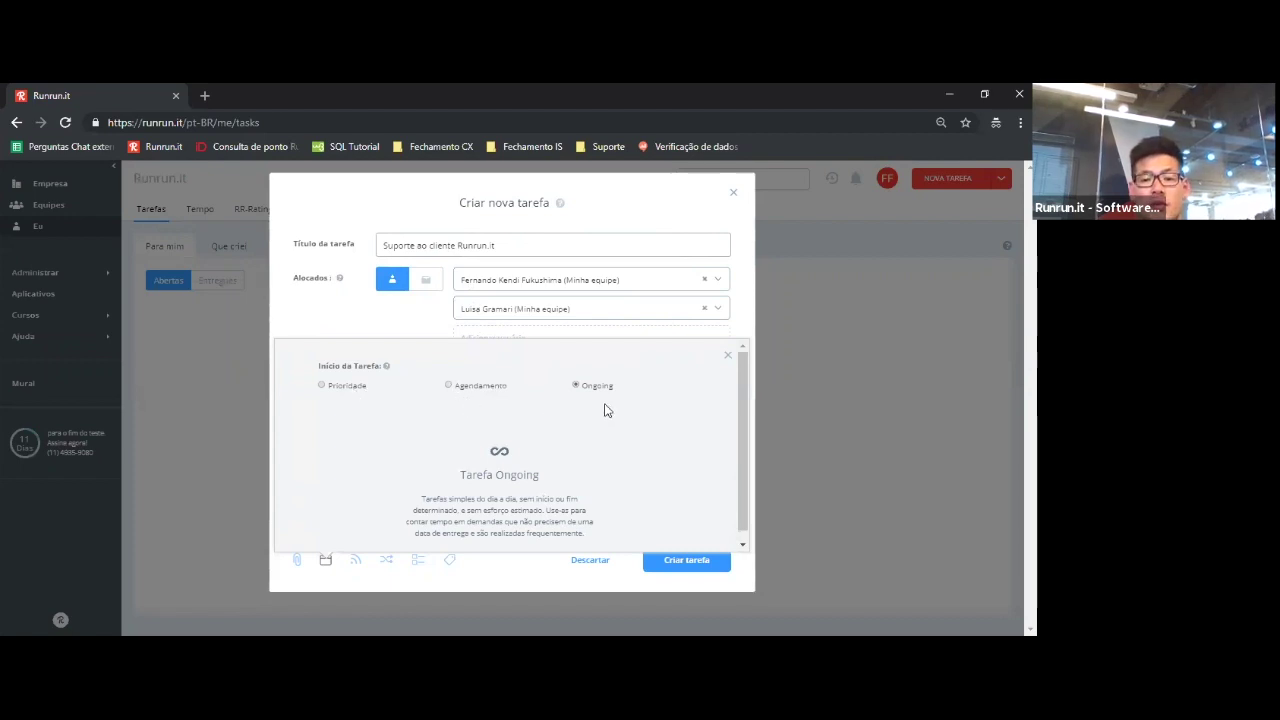
- Review the Tarefa Ongoing description and bring up the Adicionar Seguidor options
{"action": "left_click", "coordinate": [497, 248]}
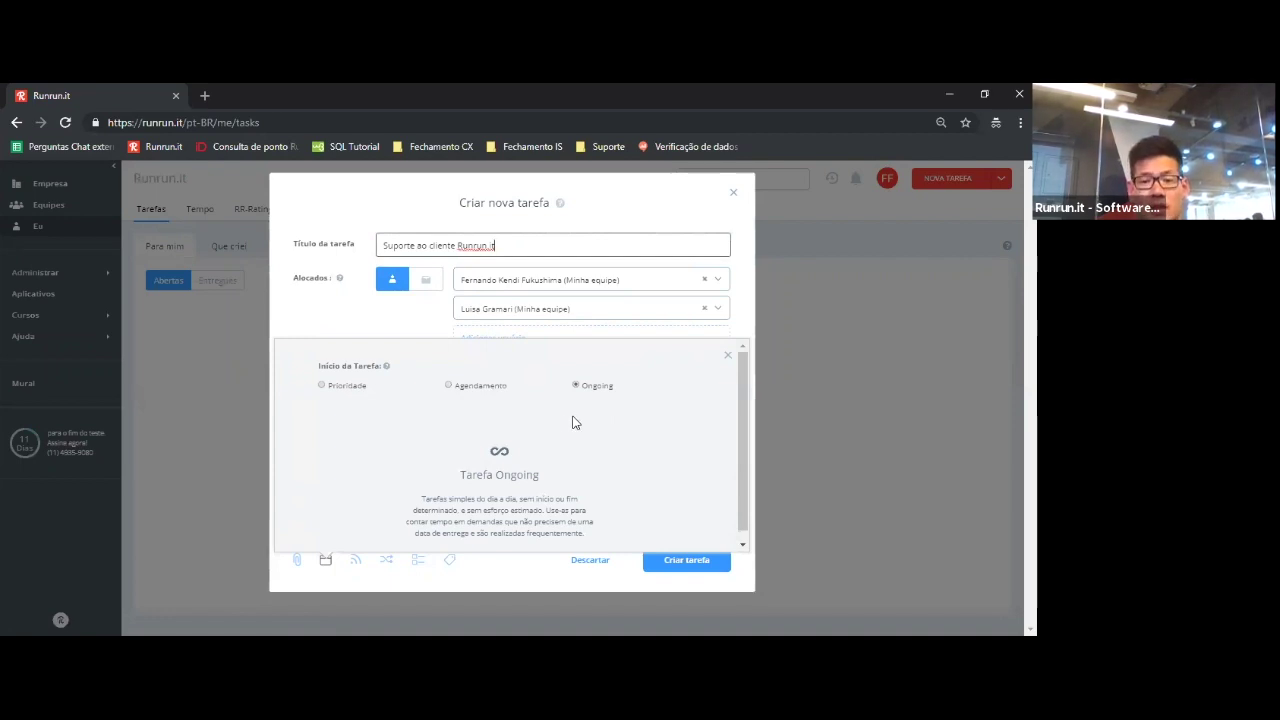
{"action": "scroll", "coordinate": [742, 400], "scroll_direction": "down", "scroll_amount": 1}
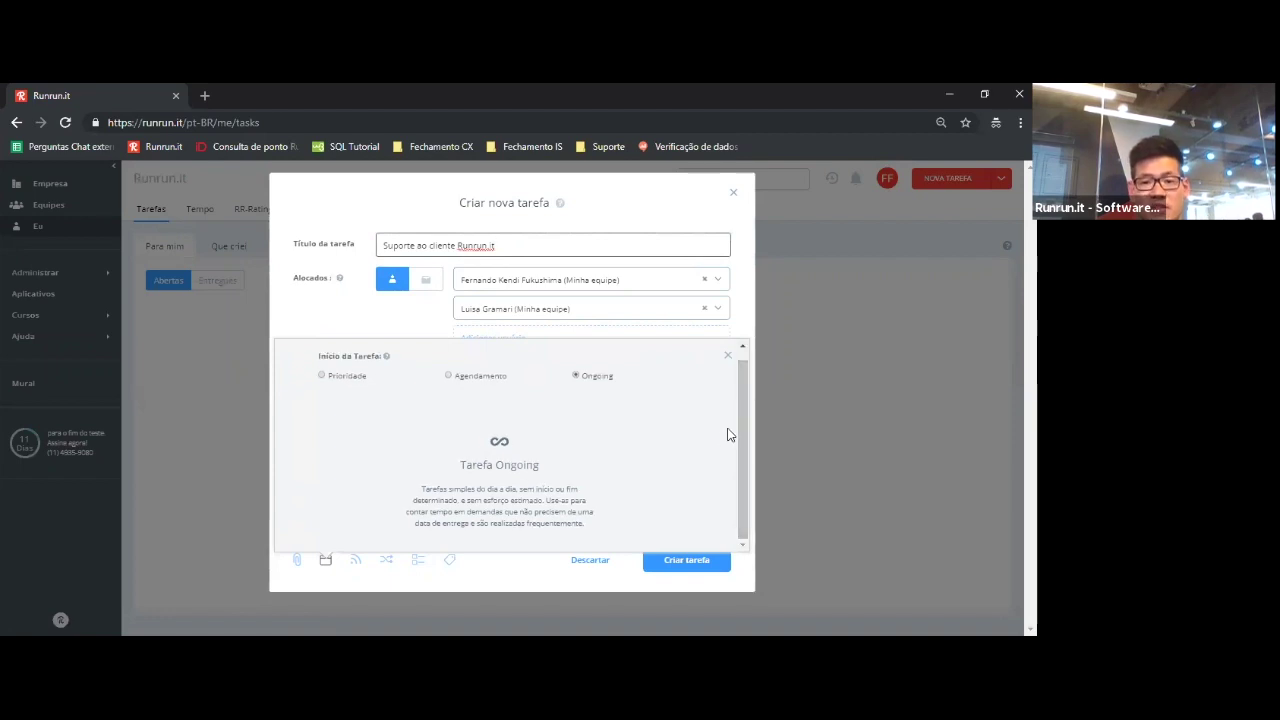
{"action": "left_click", "coordinate": [727, 357]}
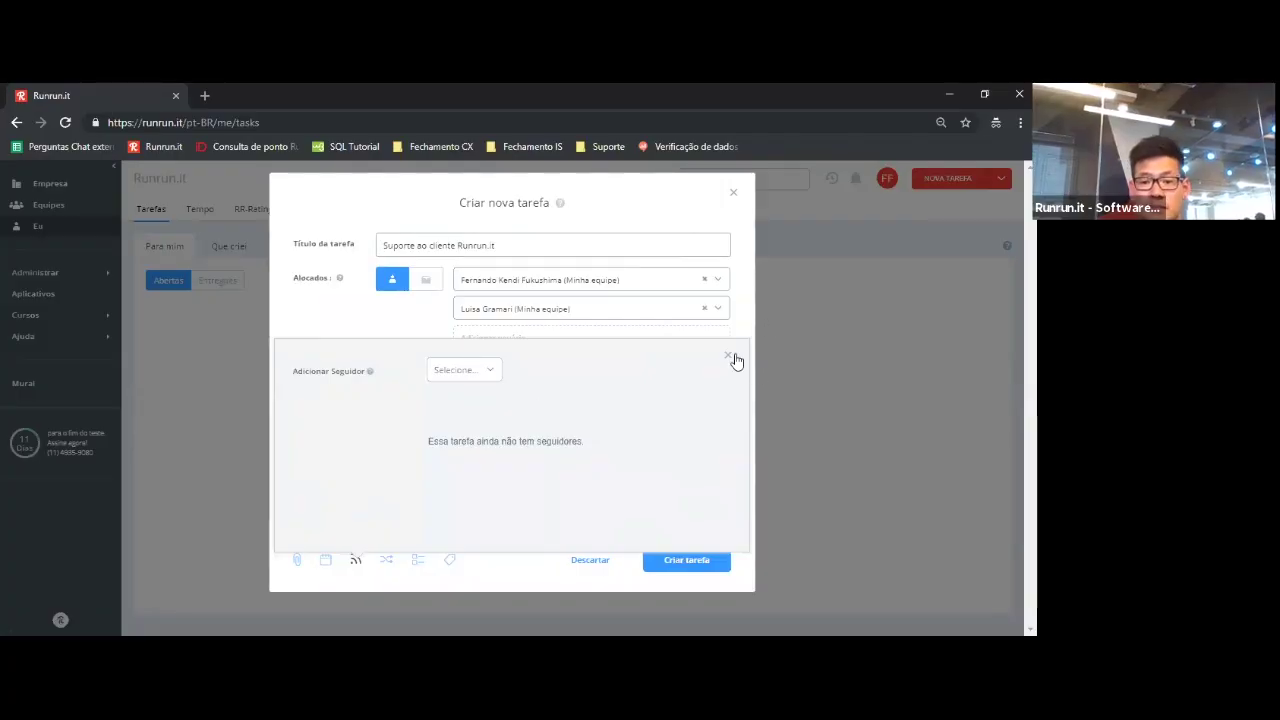
- Remove the second assignee and begin adding a Sequência de Responsáveis in the task rules
{"action": "left_click", "coordinate": [731, 357]}
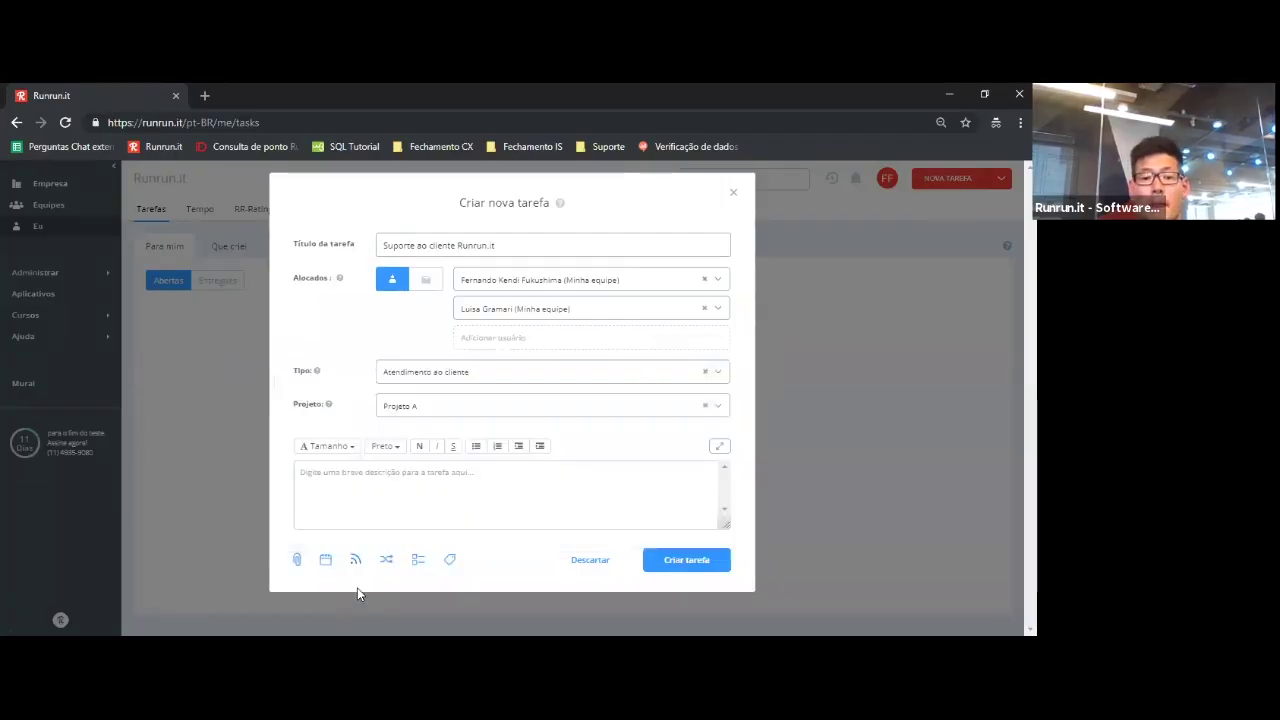
{"action": "left_click", "coordinate": [386, 561]}
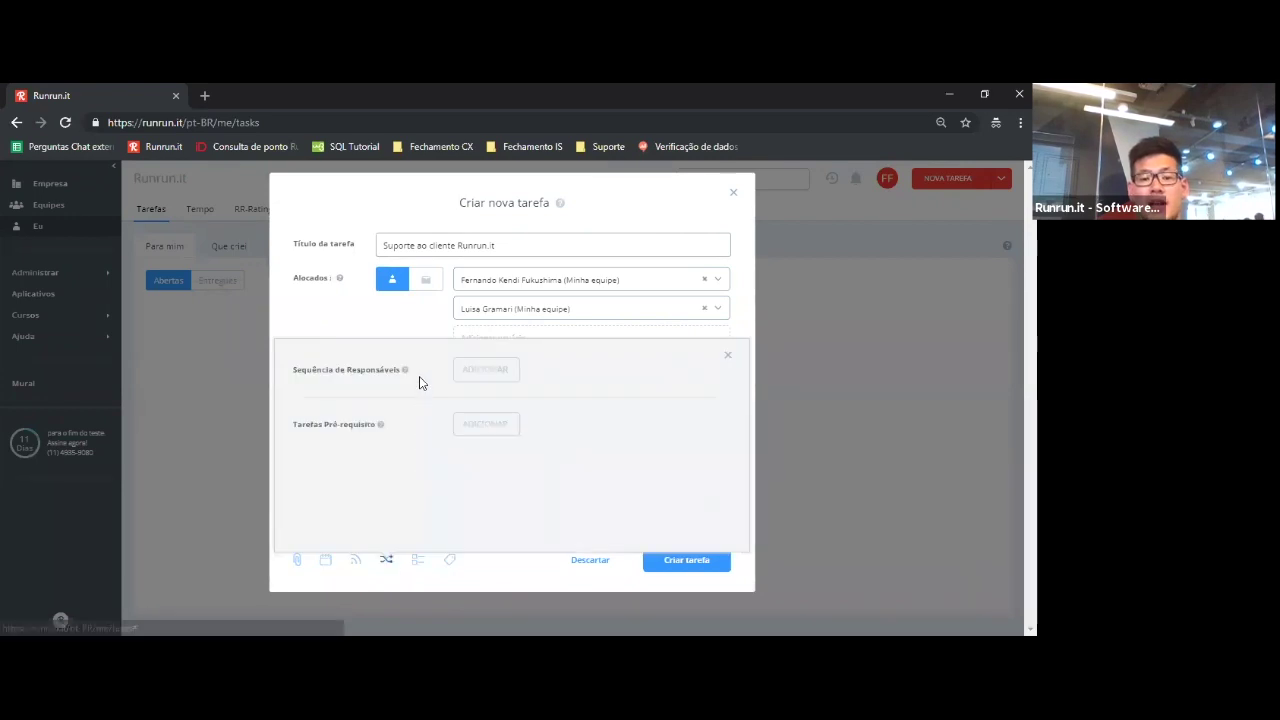
{"action": "mouse_move", "coordinate": [406, 370]}
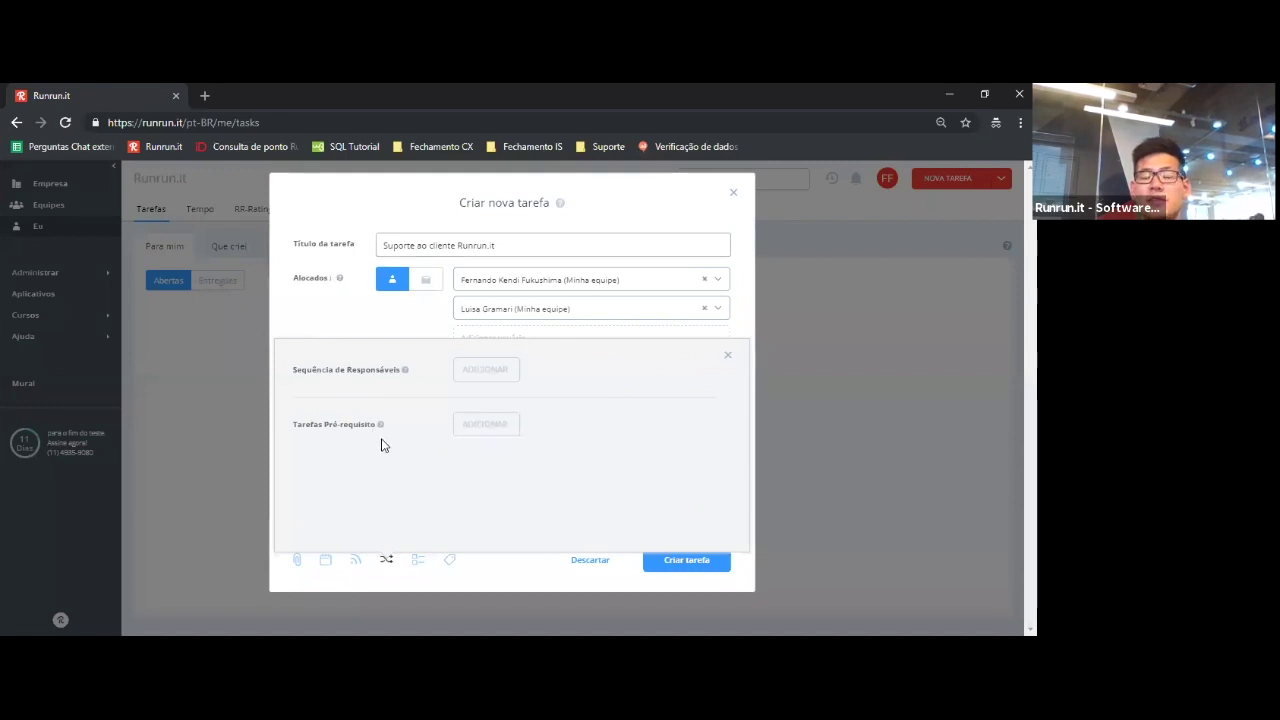
{"action": "left_click", "coordinate": [727, 356]}
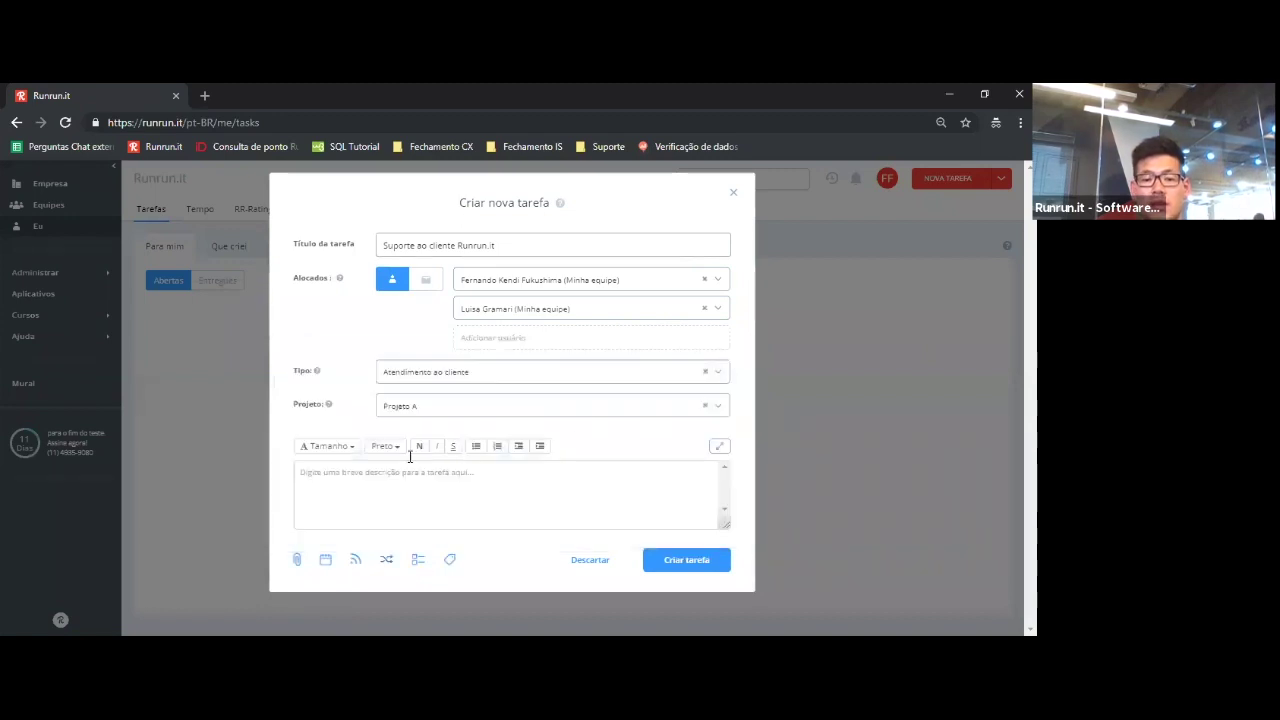
{"action": "left_click", "coordinate": [704, 309]}
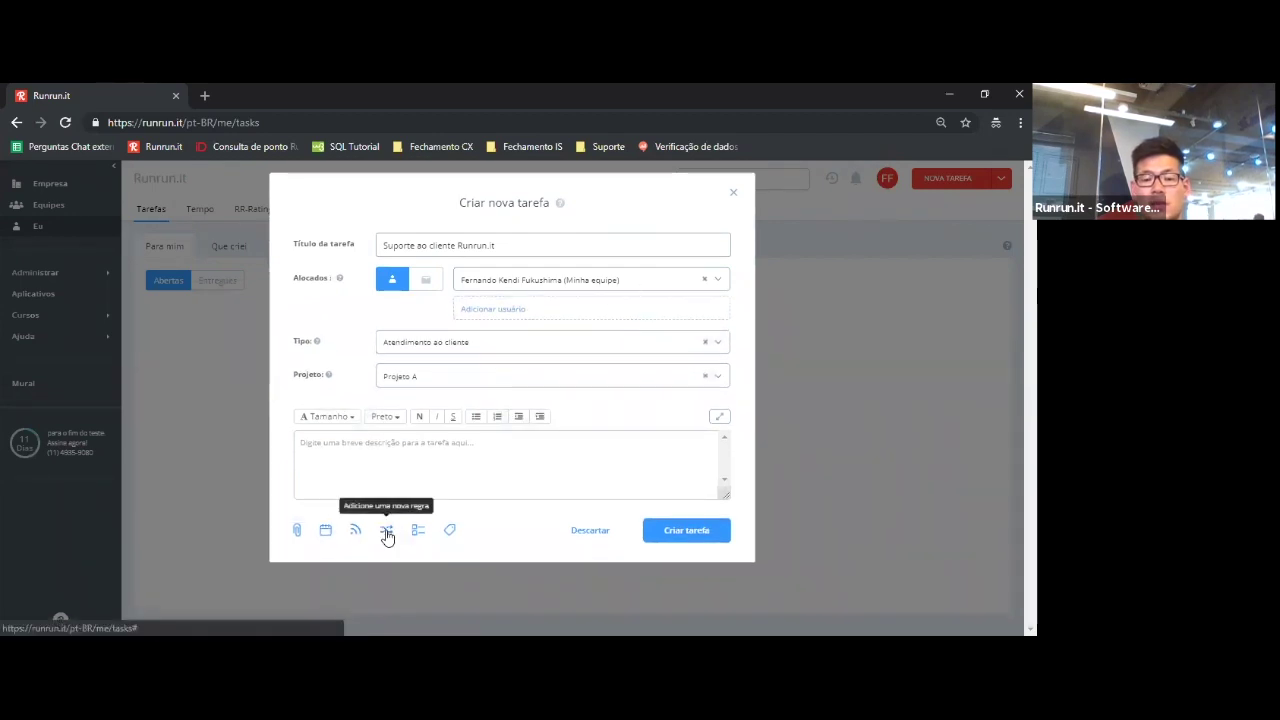
{"action": "left_click", "coordinate": [387, 535]}
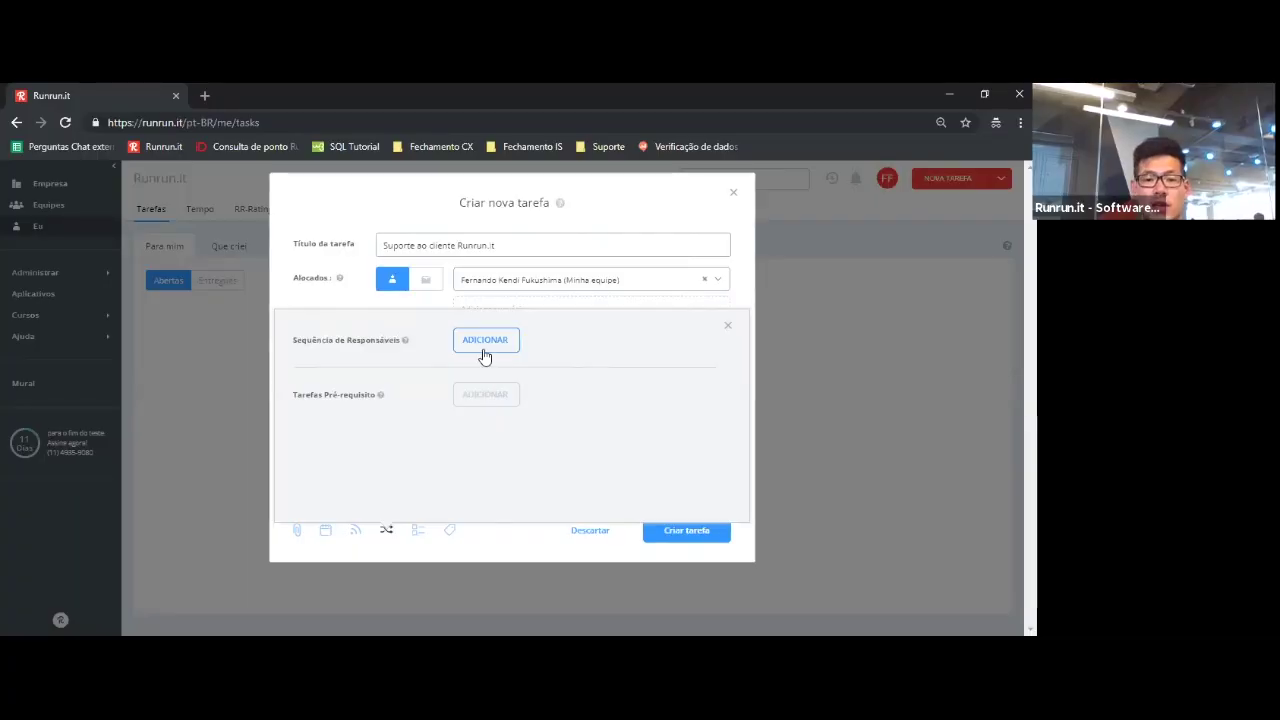
{"action": "left_click", "coordinate": [483, 346]}
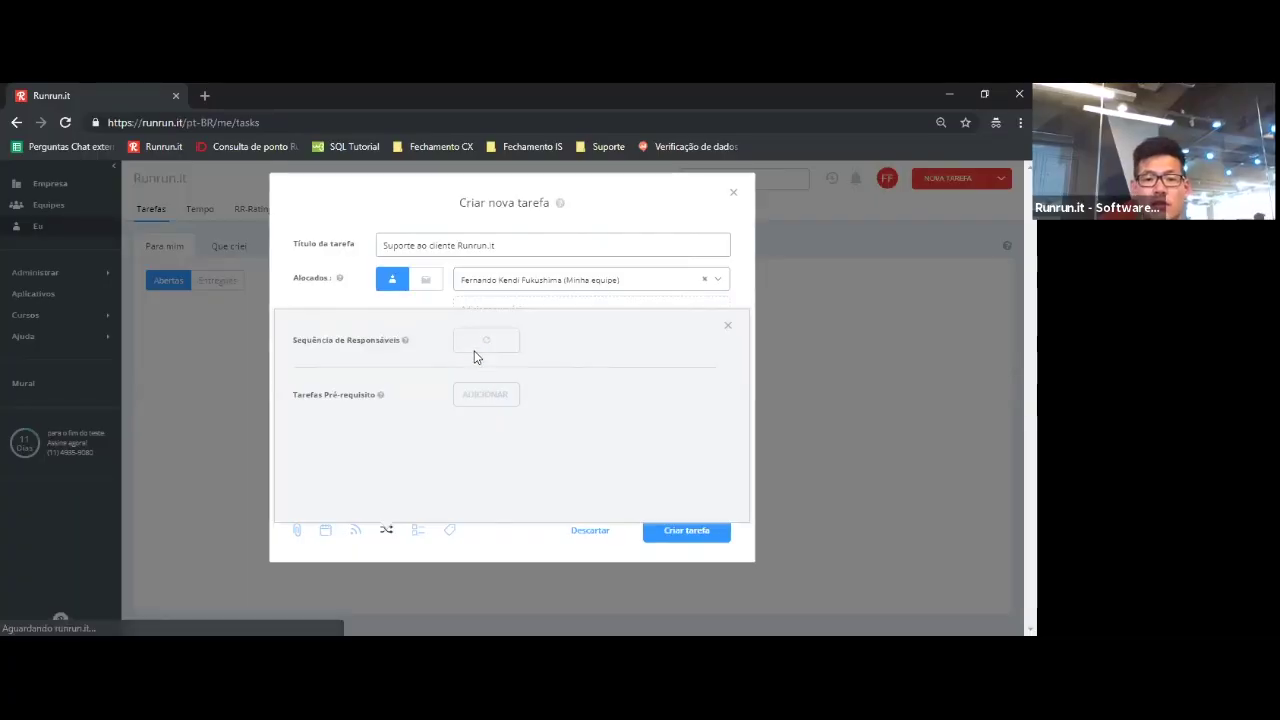
- Add a second person to the responsible sequence, then delete the whole sequence with the trash icon
{"action": "left_click", "coordinate": [418, 379]}
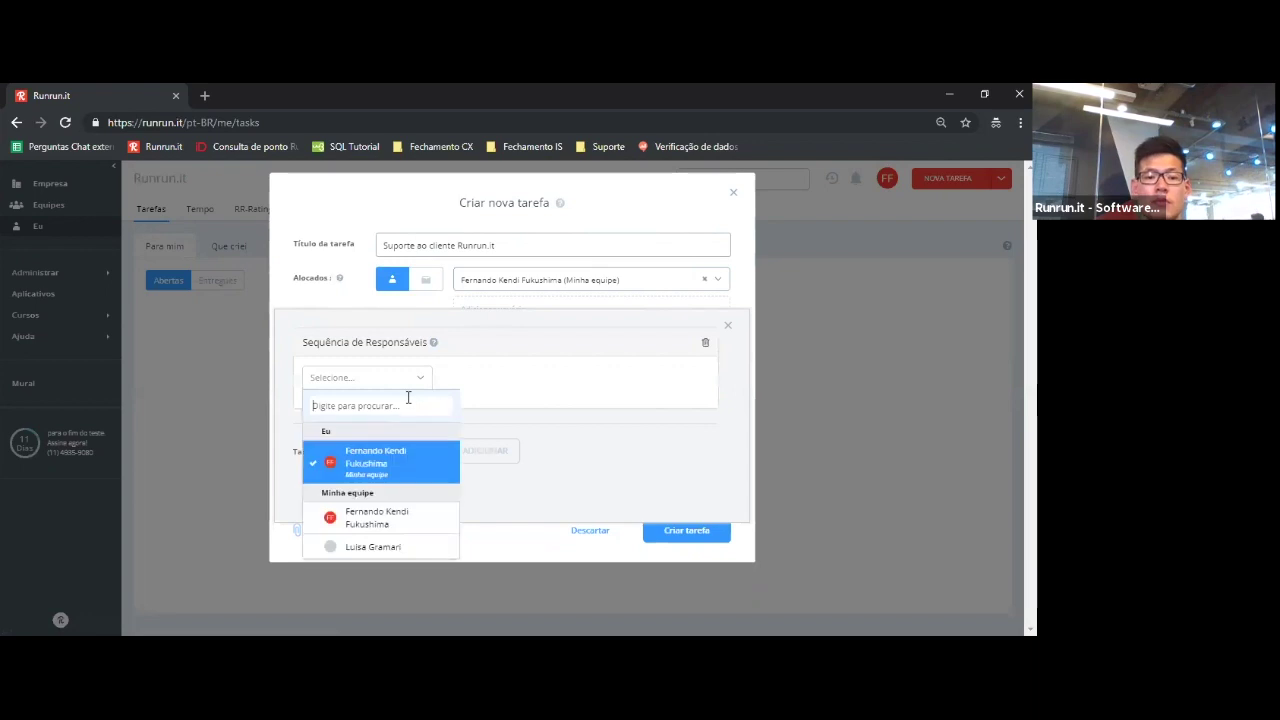
{"action": "type", "text": "lui"}
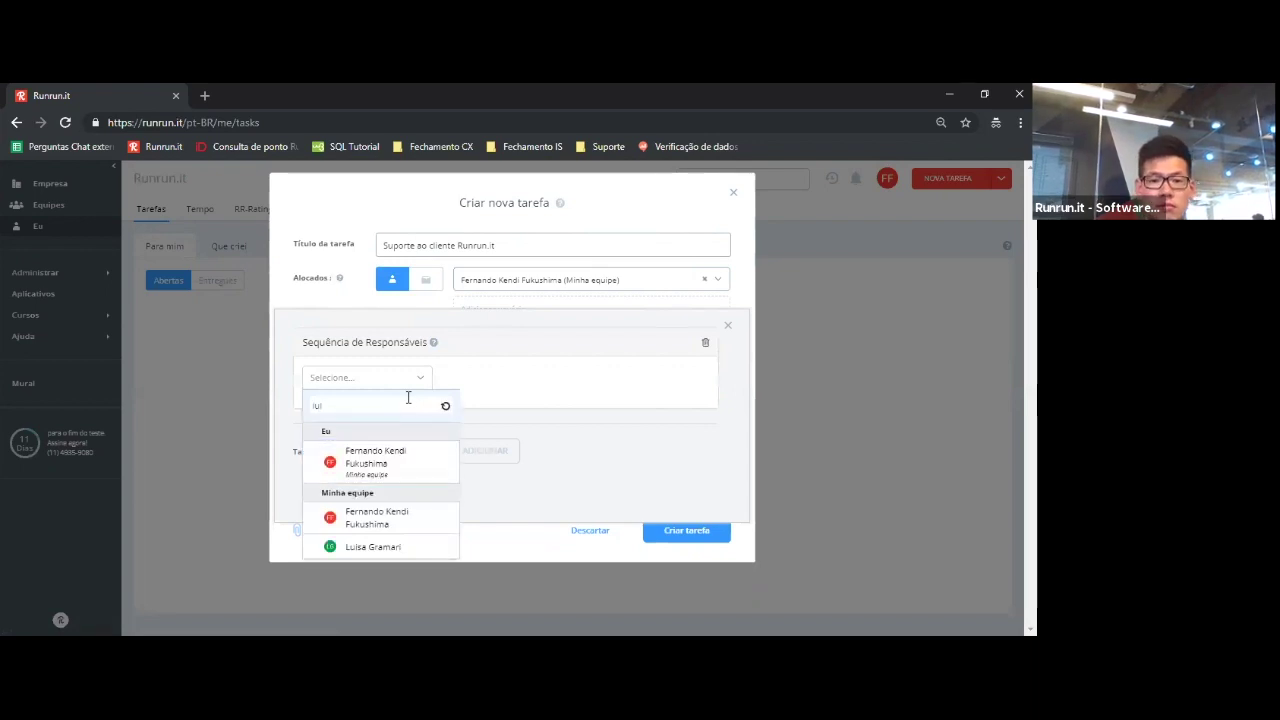
{"action": "left_click", "coordinate": [366, 462]}
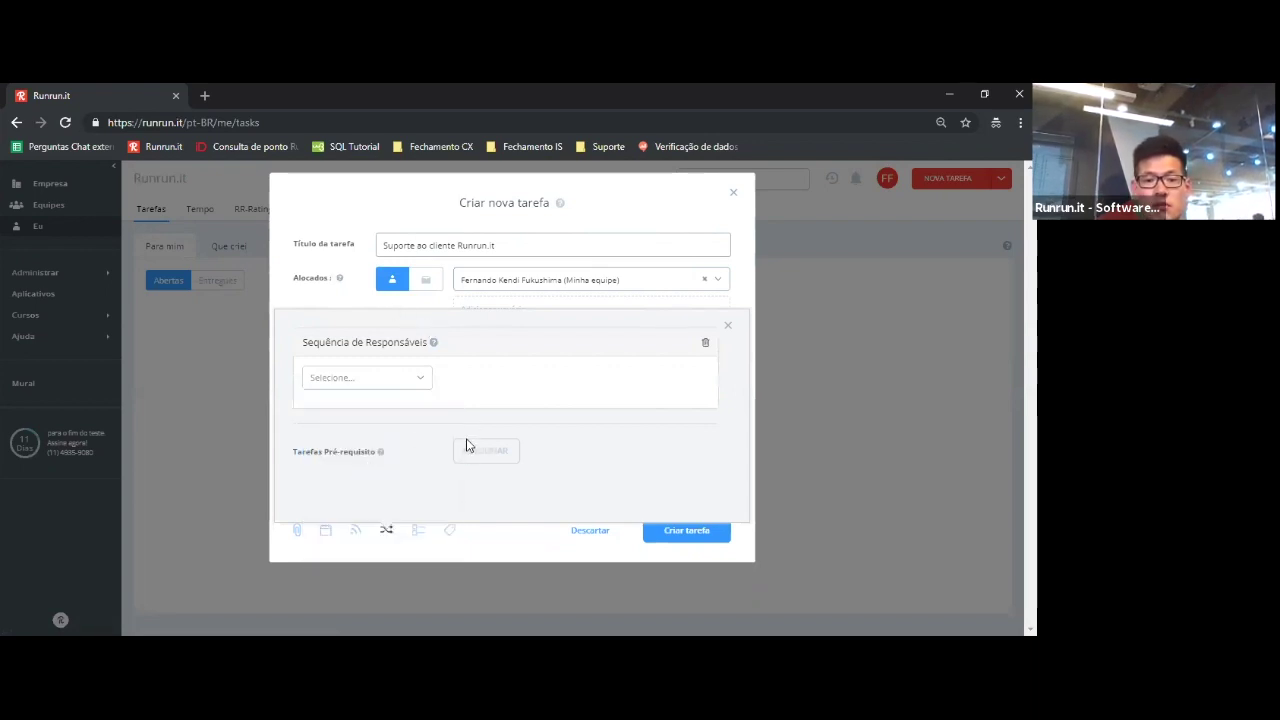
{"action": "left_click", "coordinate": [422, 385]}
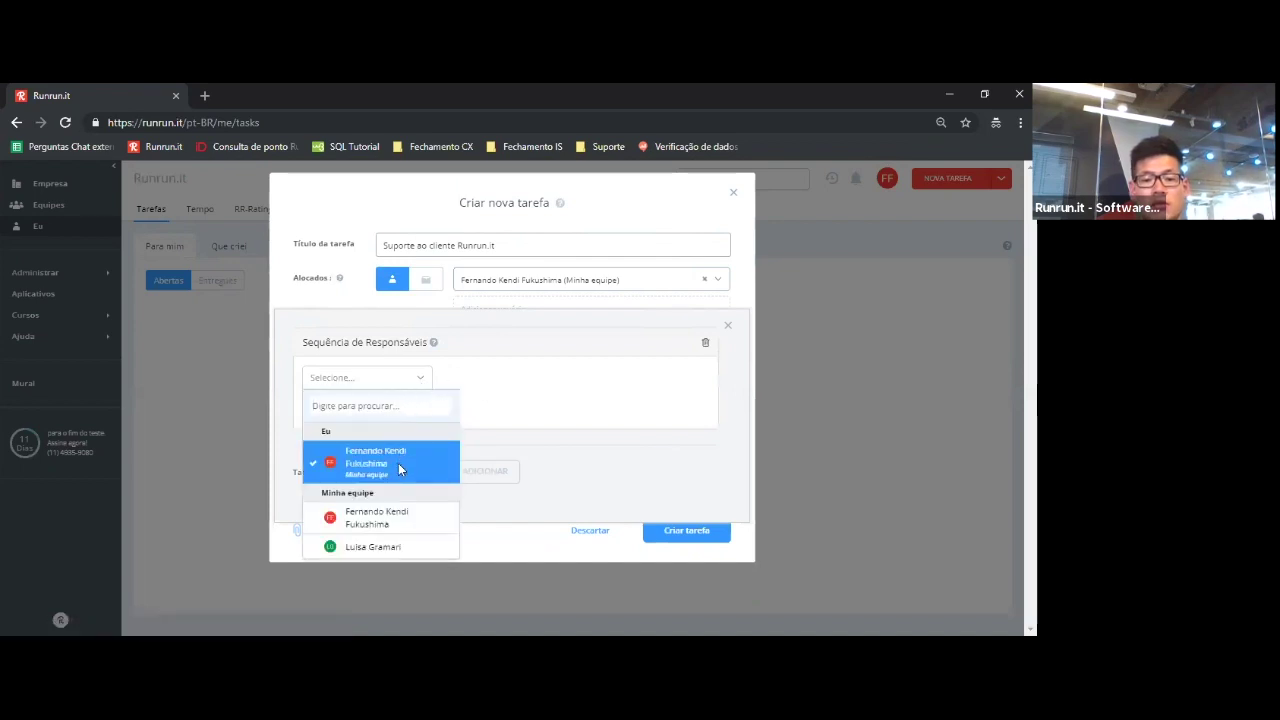
{"action": "left_click", "coordinate": [398, 466]}
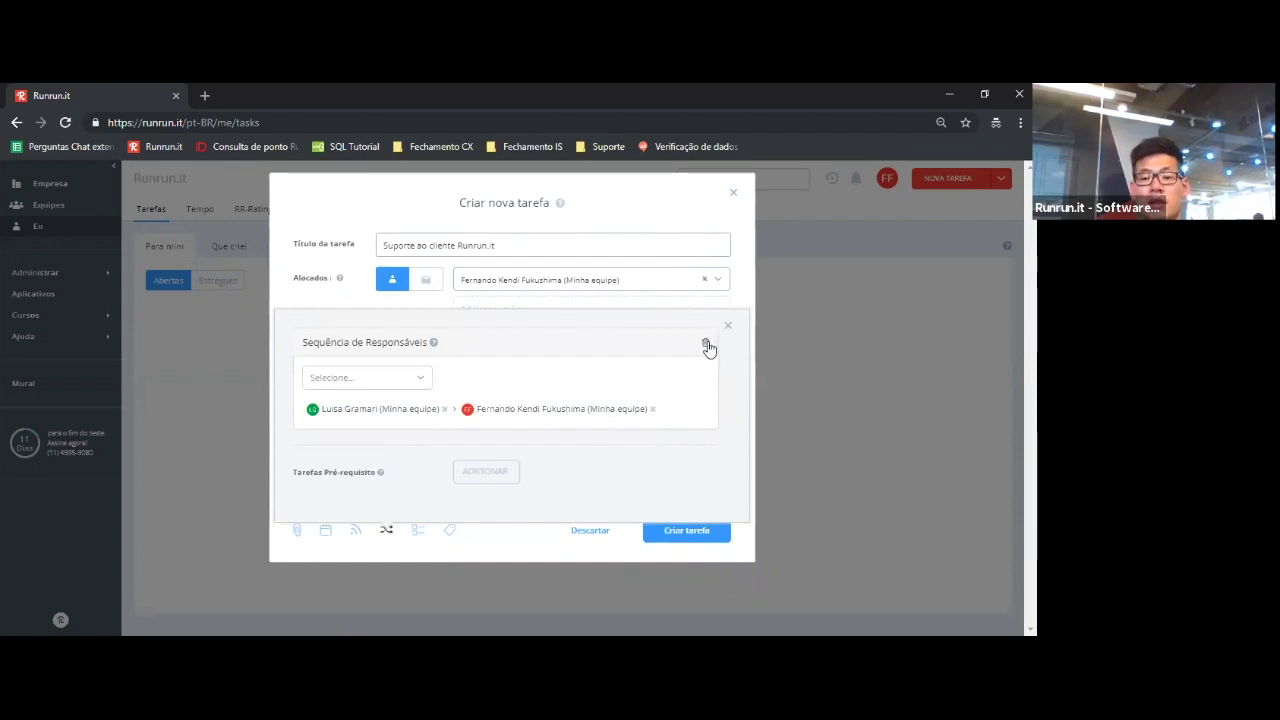
{"action": "left_click", "coordinate": [706, 345]}
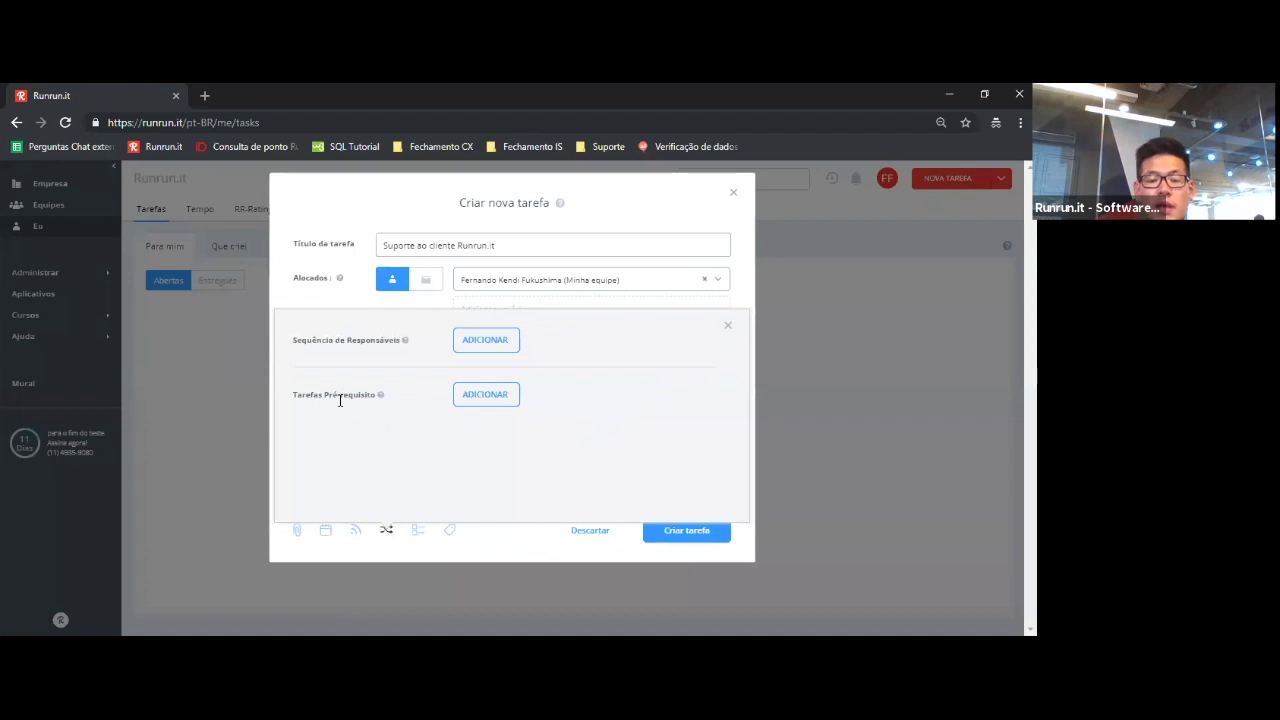
- Start a prerequisite task and open its search without picking any task
{"action": "left_click", "coordinate": [498, 401]}
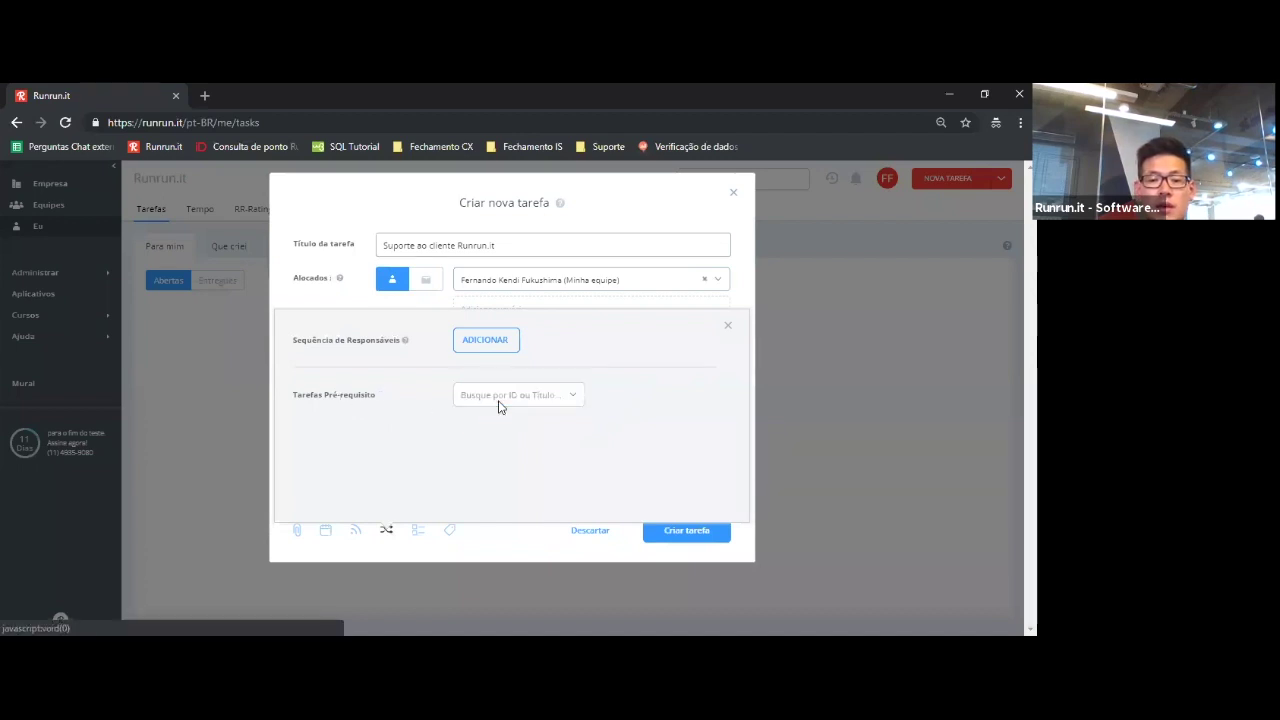
{"action": "left_click", "coordinate": [554, 398]}
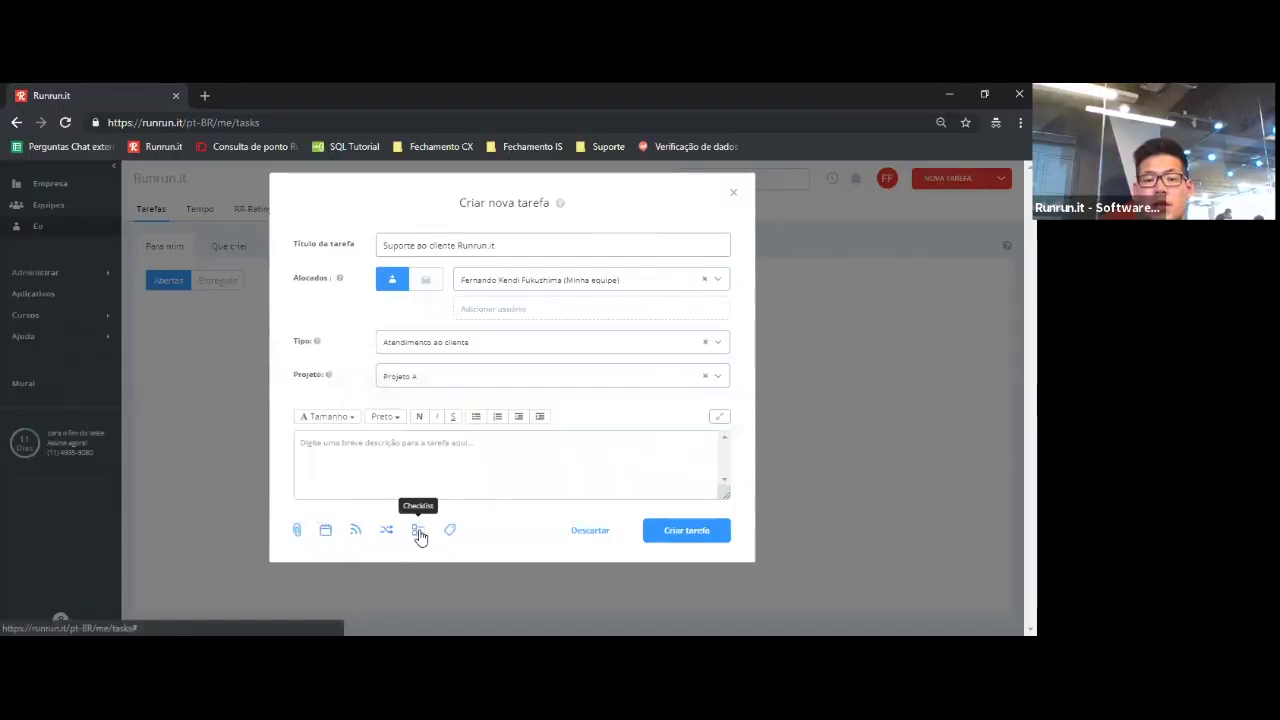
- Create a checklist titled 'Checklist' with the items Check 1 and Check 2
{"action": "left_click", "coordinate": [418, 532]}
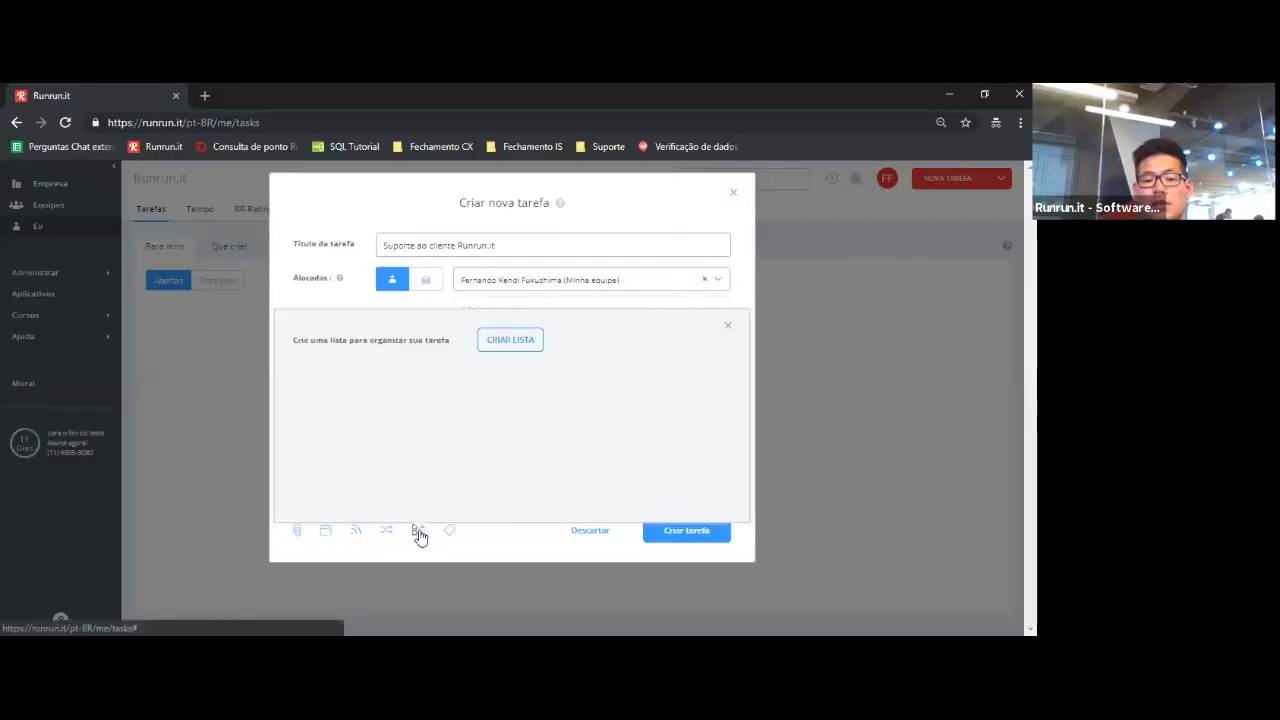
{"action": "left_click", "coordinate": [522, 352]}
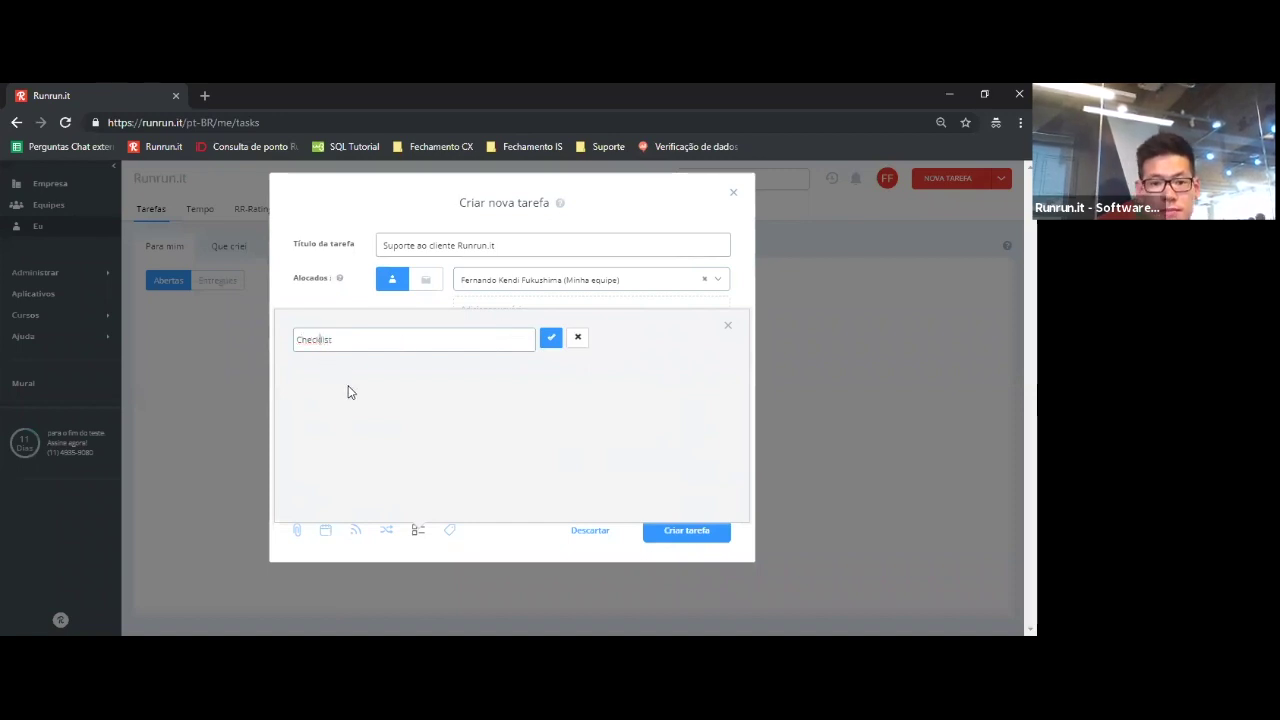
{"action": "left_click", "coordinate": [551, 341]}
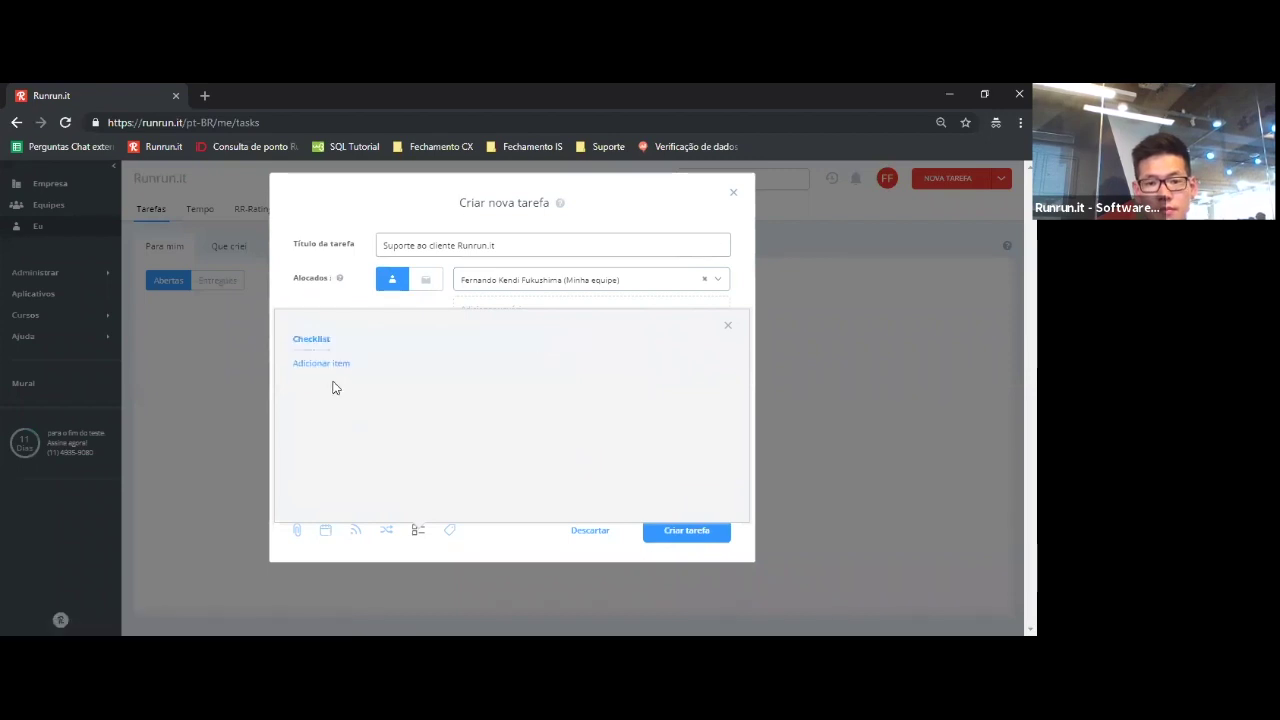
{"action": "left_click", "coordinate": [321, 364]}
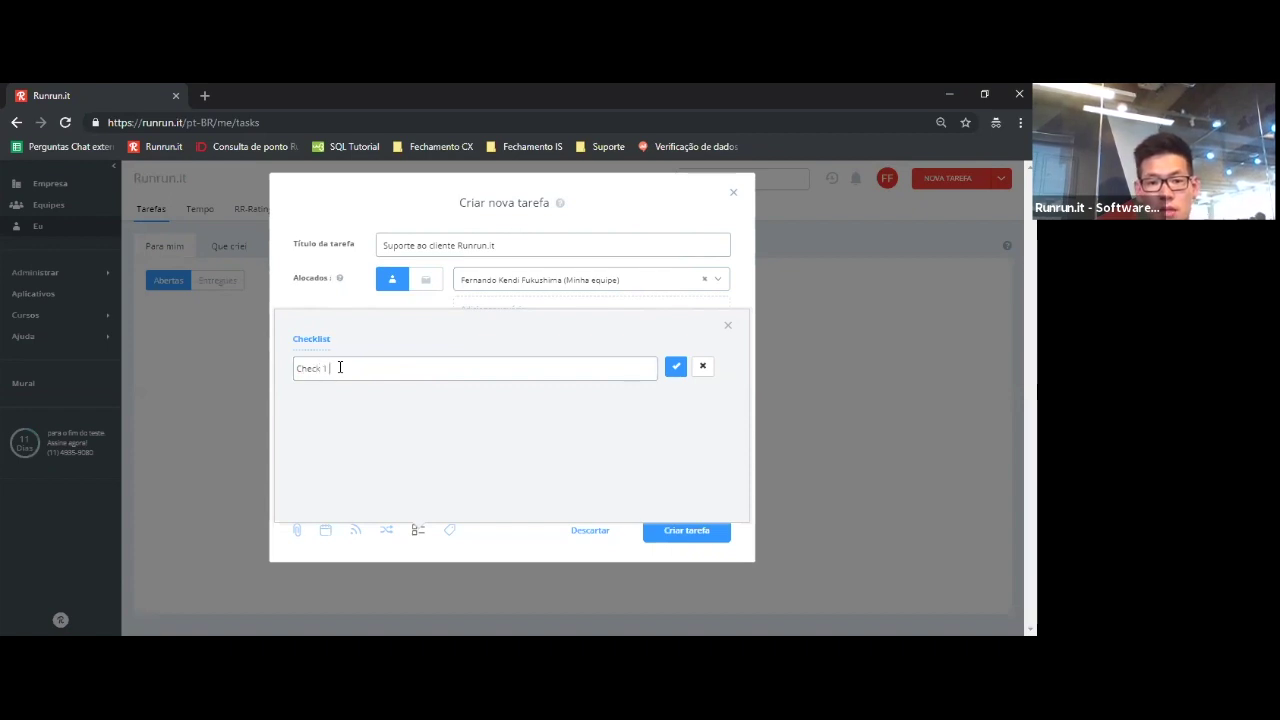
{"action": "left_click", "coordinate": [675, 367]}
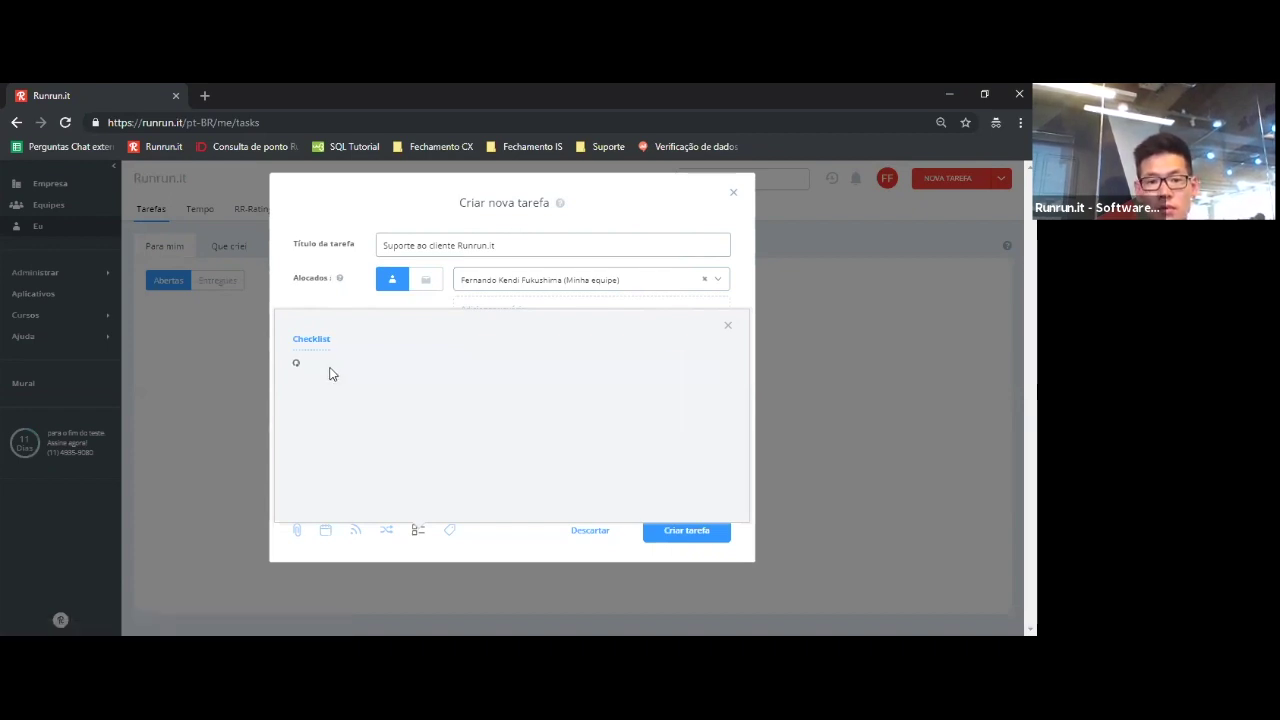
{"action": "left_click", "coordinate": [310, 396]}
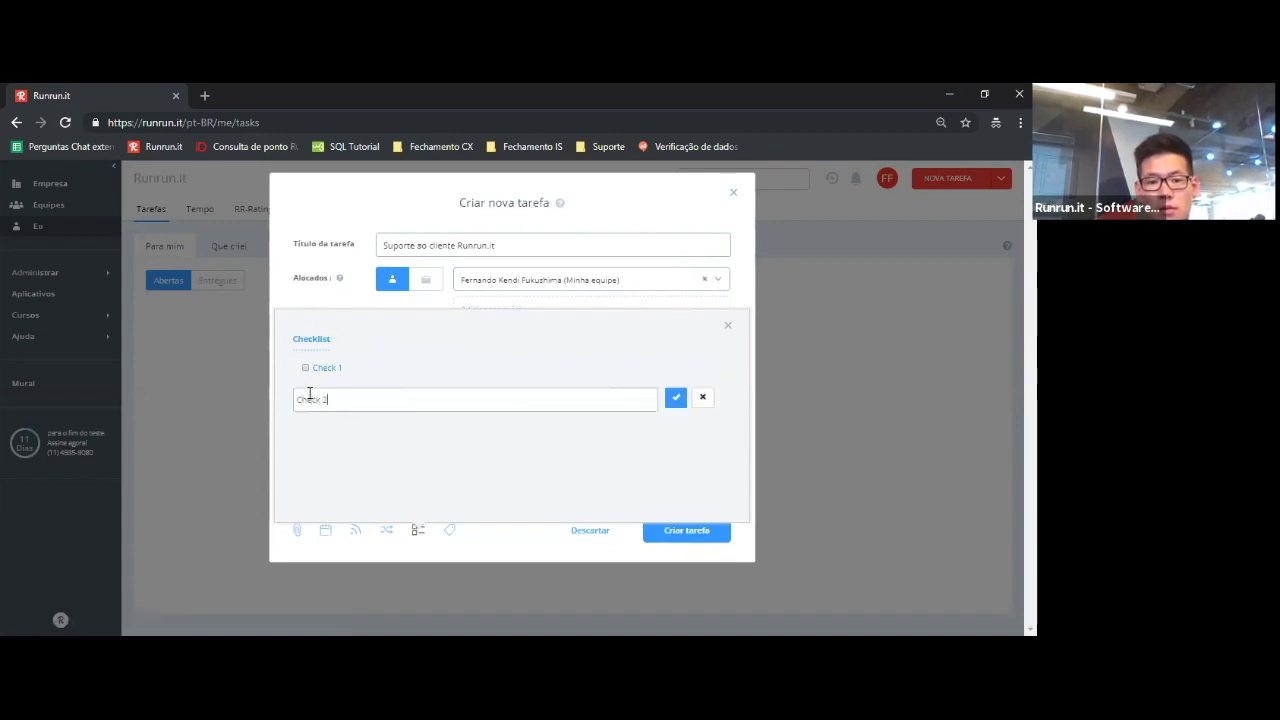
{"action": "left_click", "coordinate": [677, 398]}
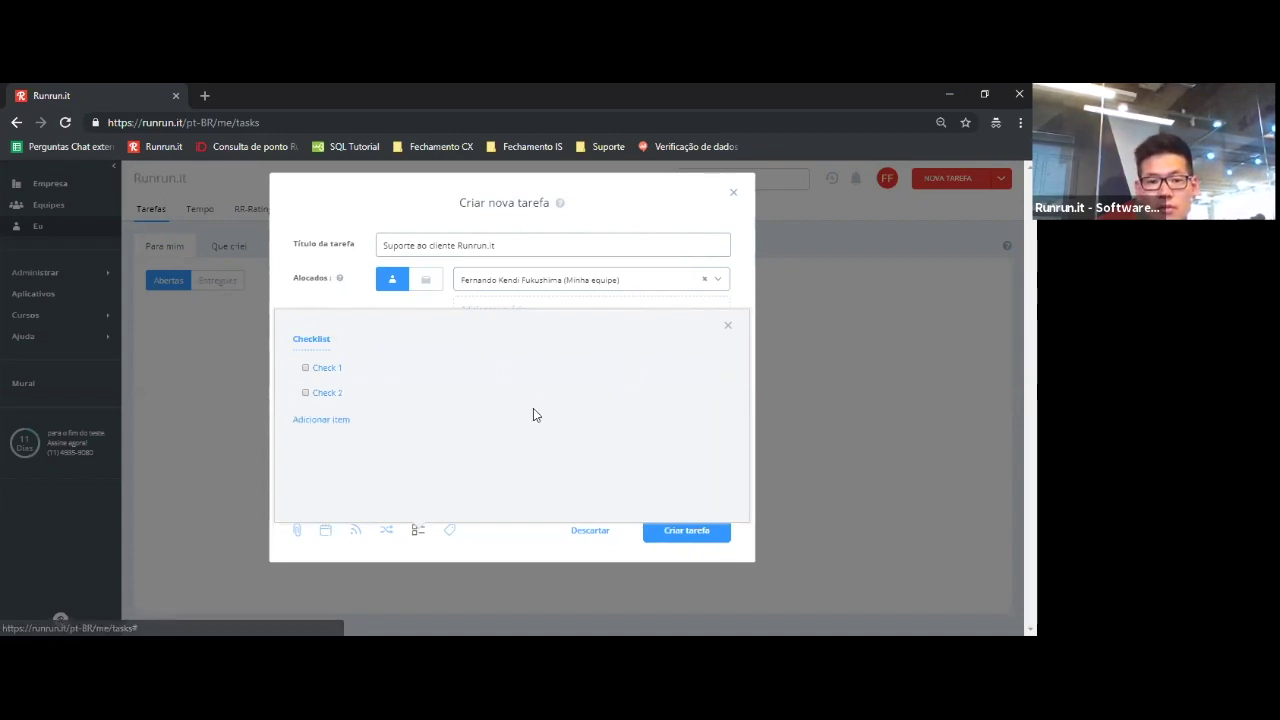
{"action": "left_click", "coordinate": [728, 326]}
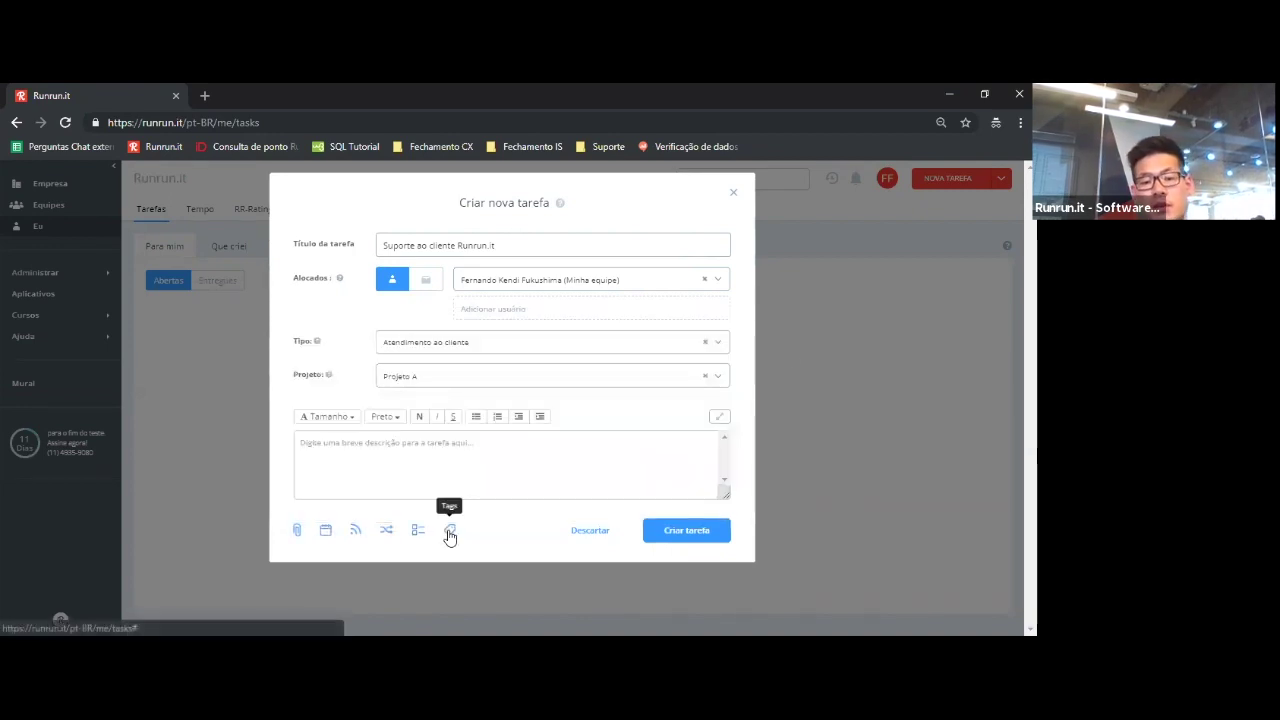
- Show the task's Tags panel and put the cursor in the empty Tags input
{"action": "left_click", "coordinate": [449, 532]}
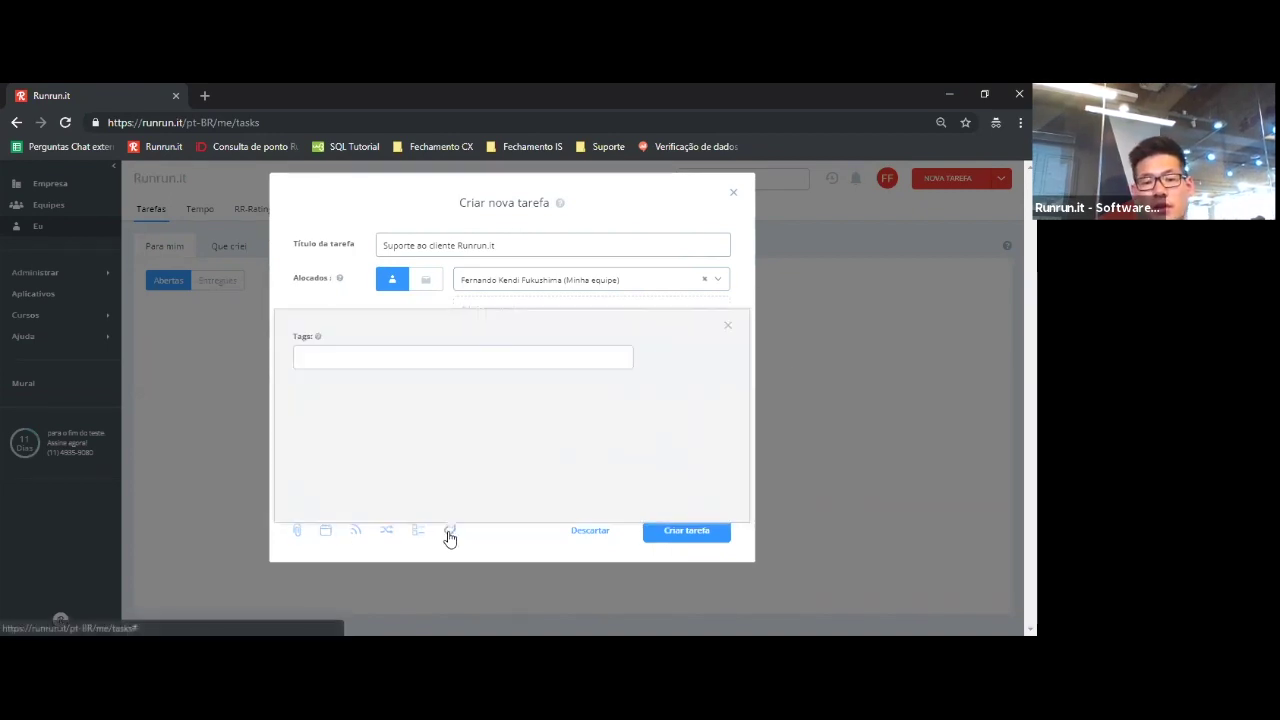
{"action": "left_click", "coordinate": [490, 357]}
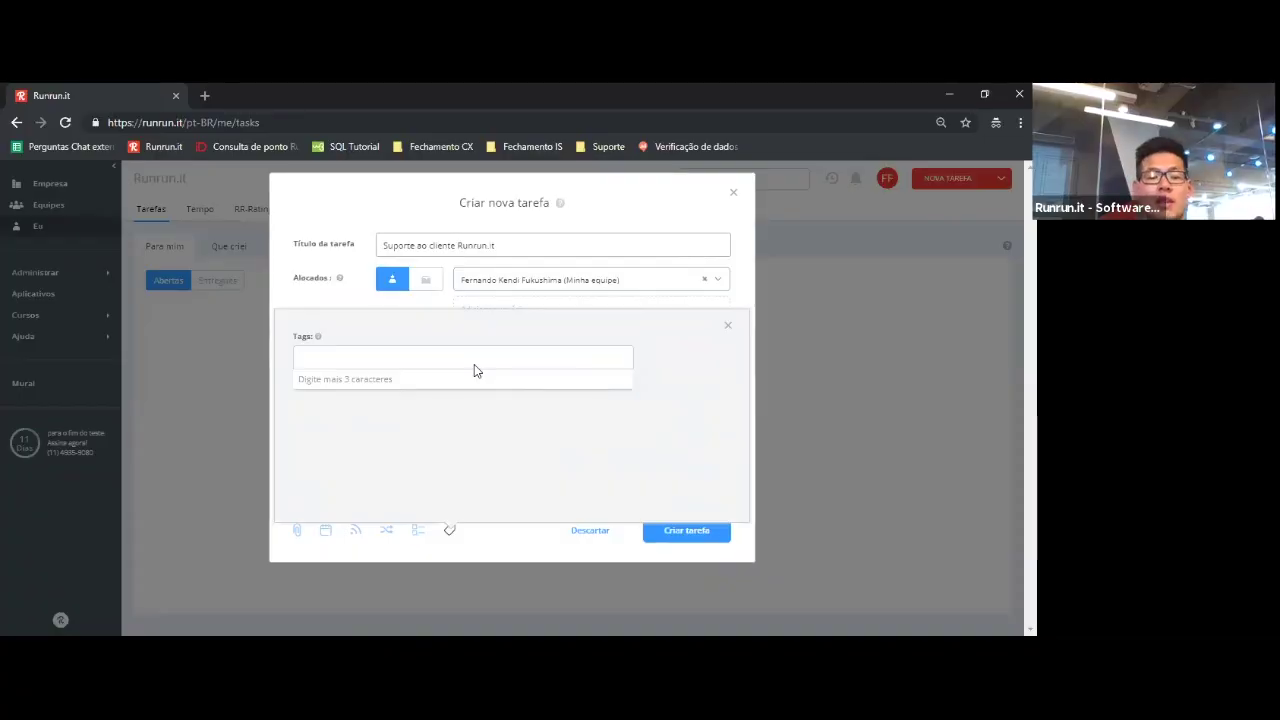
- Close the Tags panel and save the task with Criar tarefa
{"action": "left_click", "coordinate": [728, 328]}
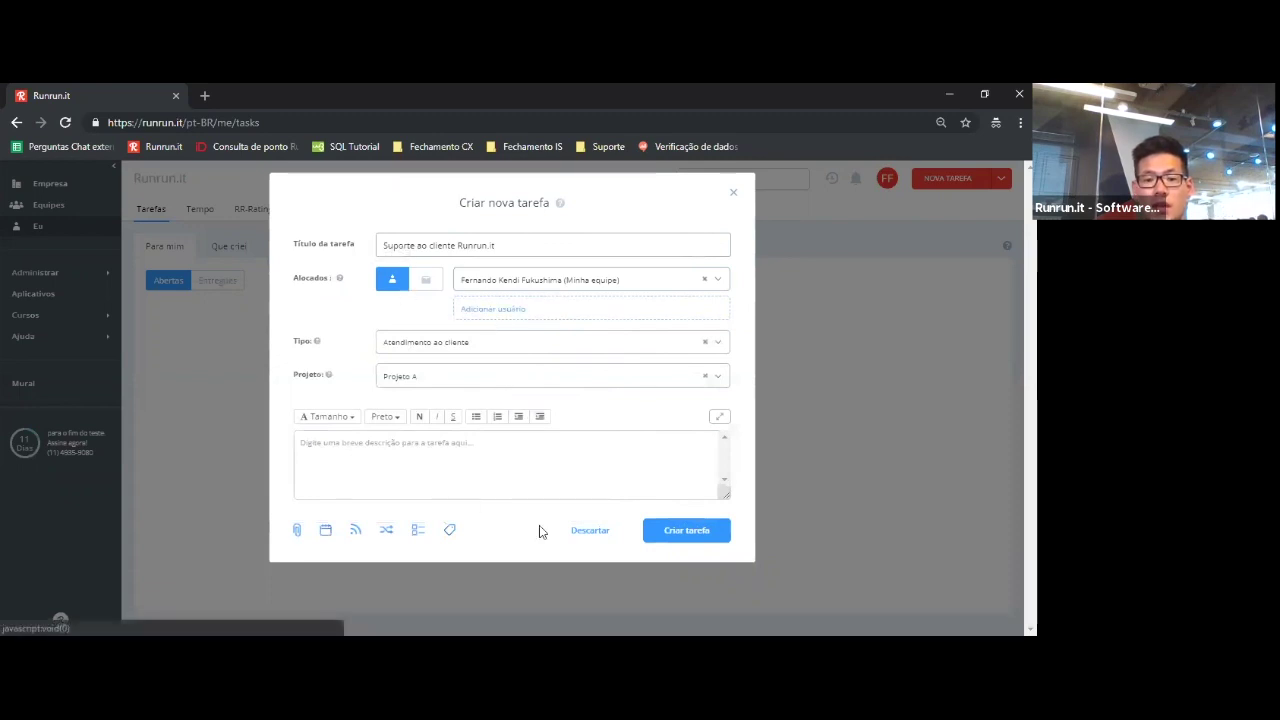
{"action": "left_click", "coordinate": [674, 545]}
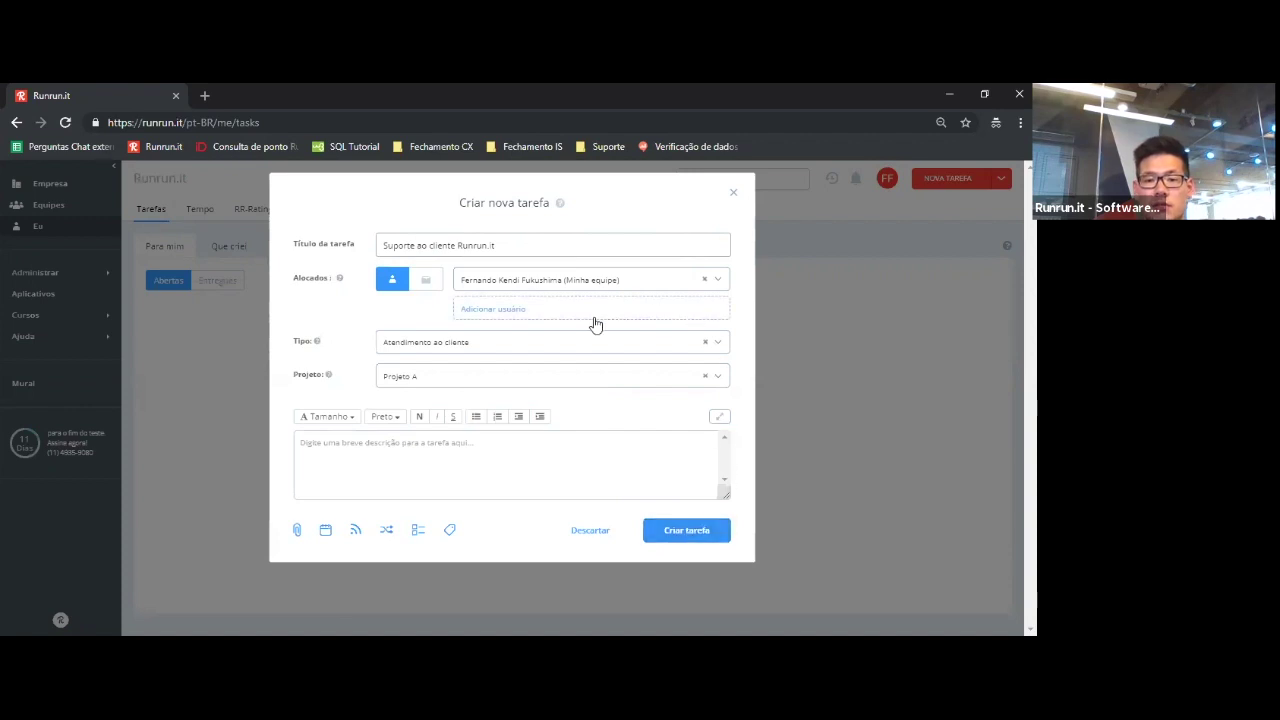
{"action": "left_click", "coordinate": [670, 533]}
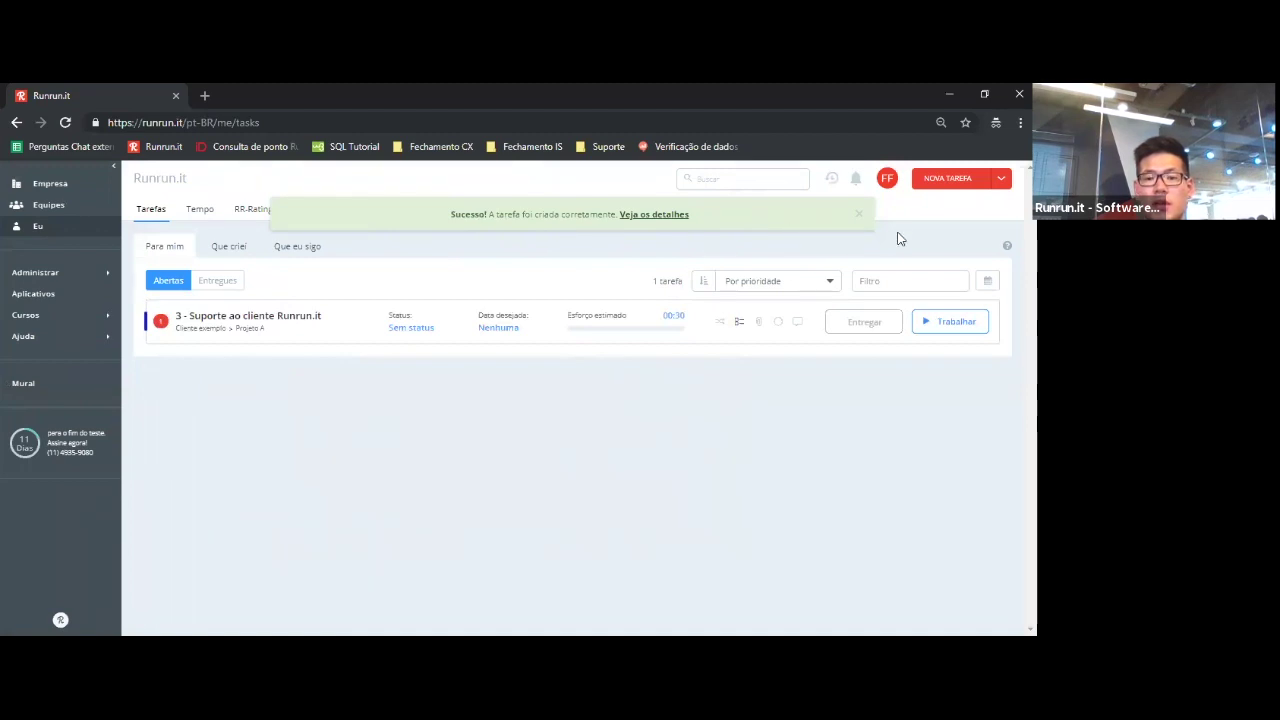
- Close the green Sucesso! banner above the open task list
{"action": "left_click", "coordinate": [864, 216]}
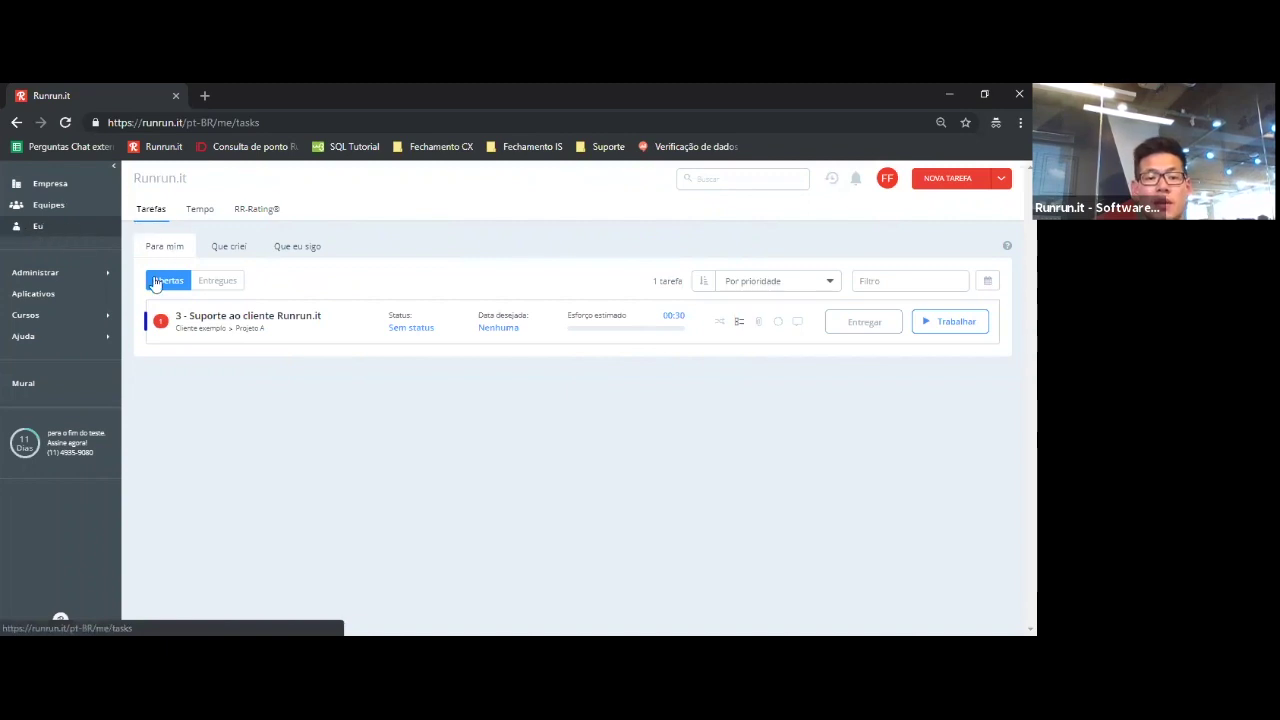
- Check the open and delivered lists under Para mim, Que criei and Que eu sigo, all empty
{"action": "left_click", "coordinate": [214, 281]}
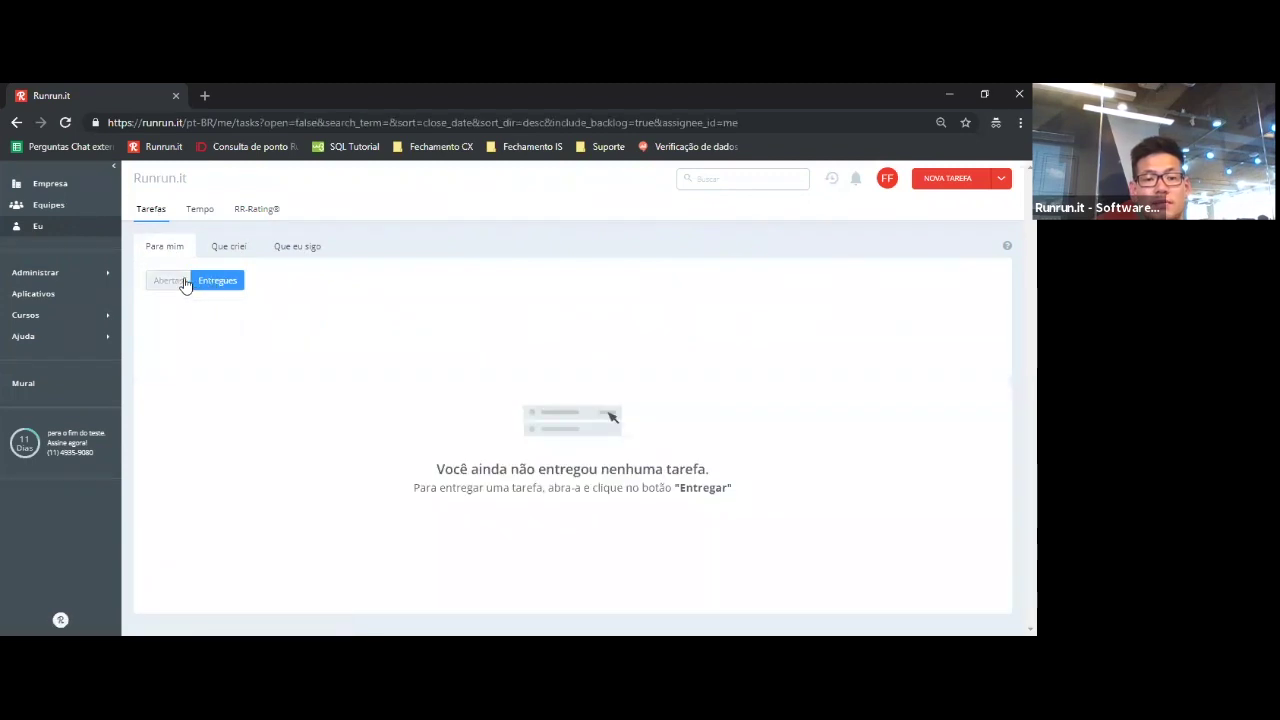
{"action": "left_click", "coordinate": [216, 254]}
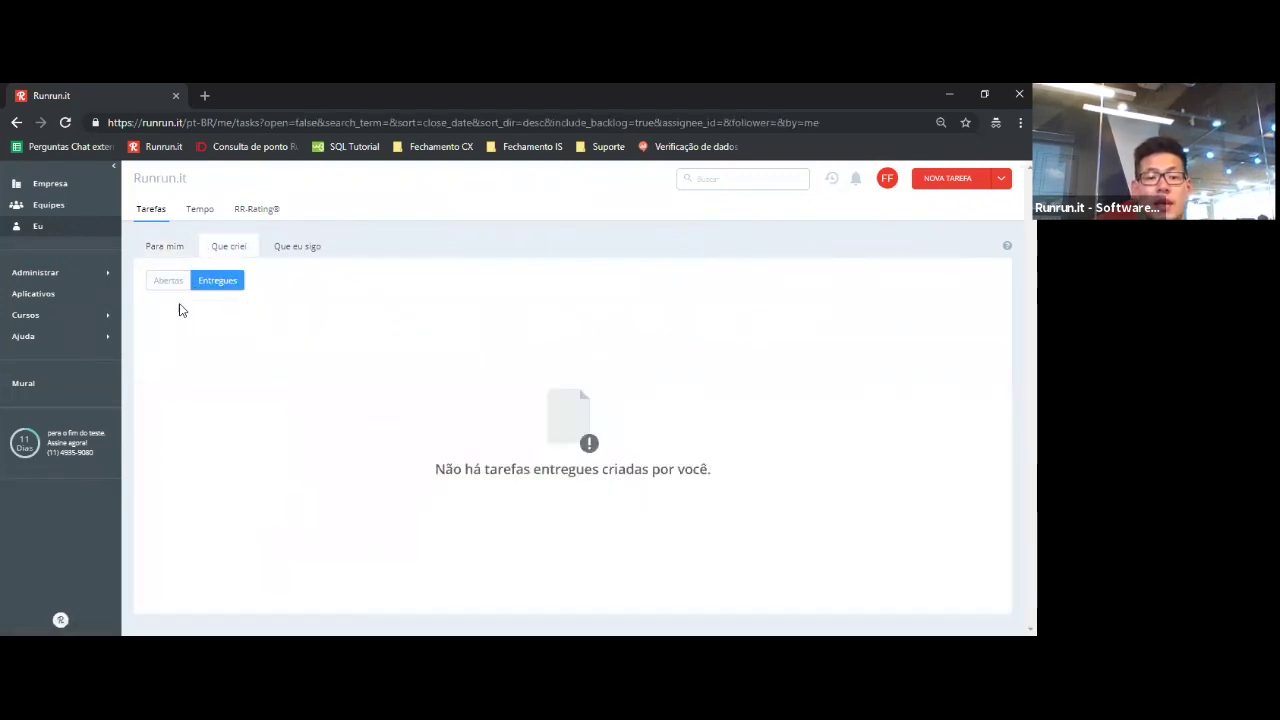
{"action": "left_click", "coordinate": [170, 282]}
{"action": "left_click", "coordinate": [236, 285]}
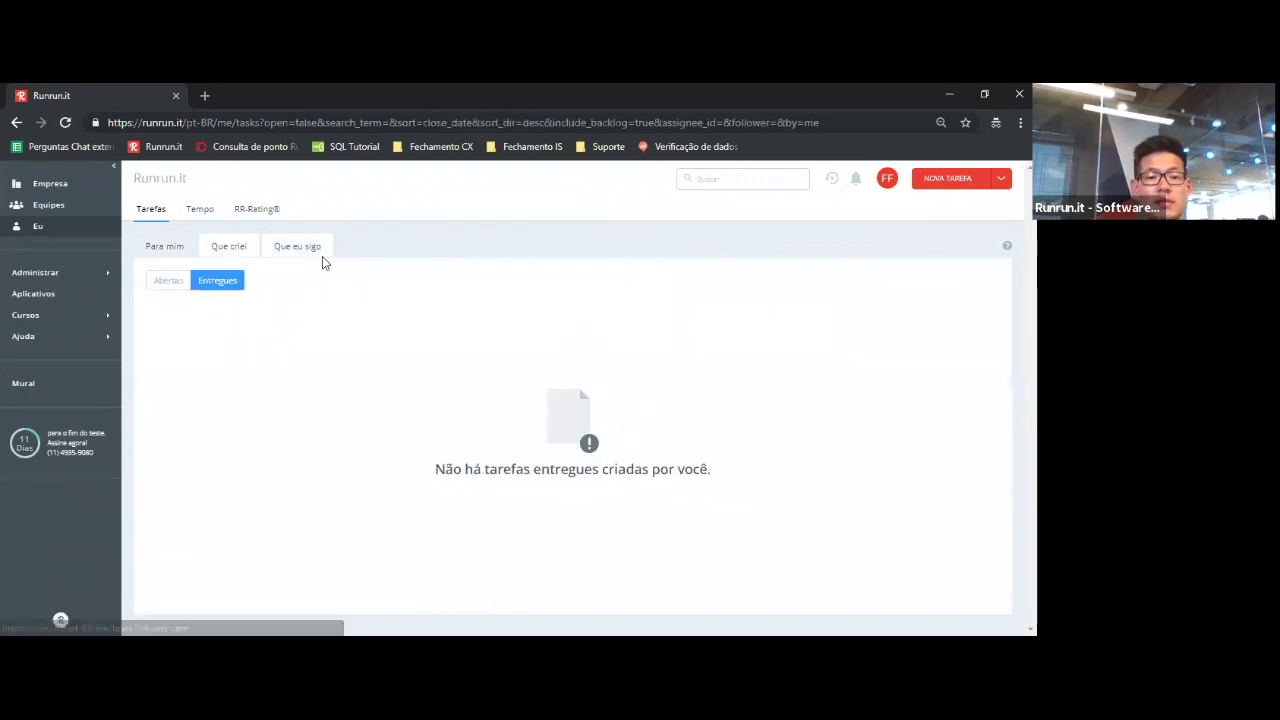
{"action": "left_click", "coordinate": [311, 254]}
{"action": "left_click", "coordinate": [168, 288]}
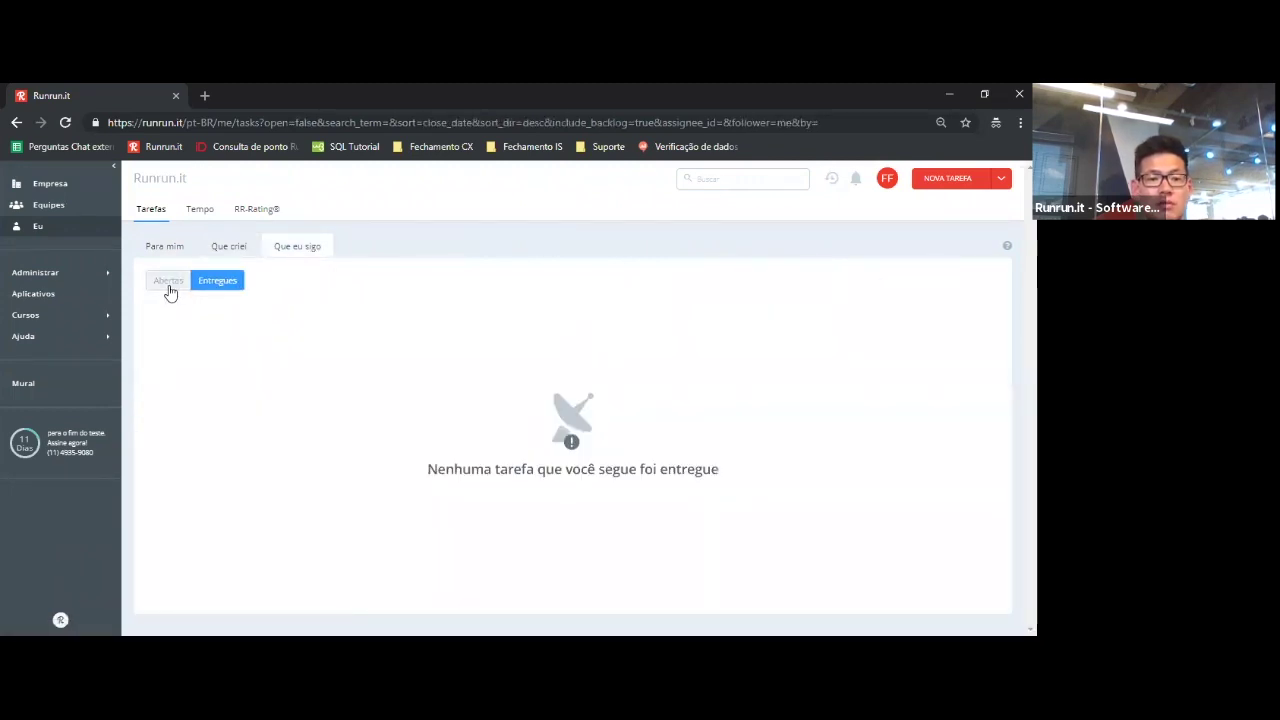
{"action": "left_click", "coordinate": [216, 287]}
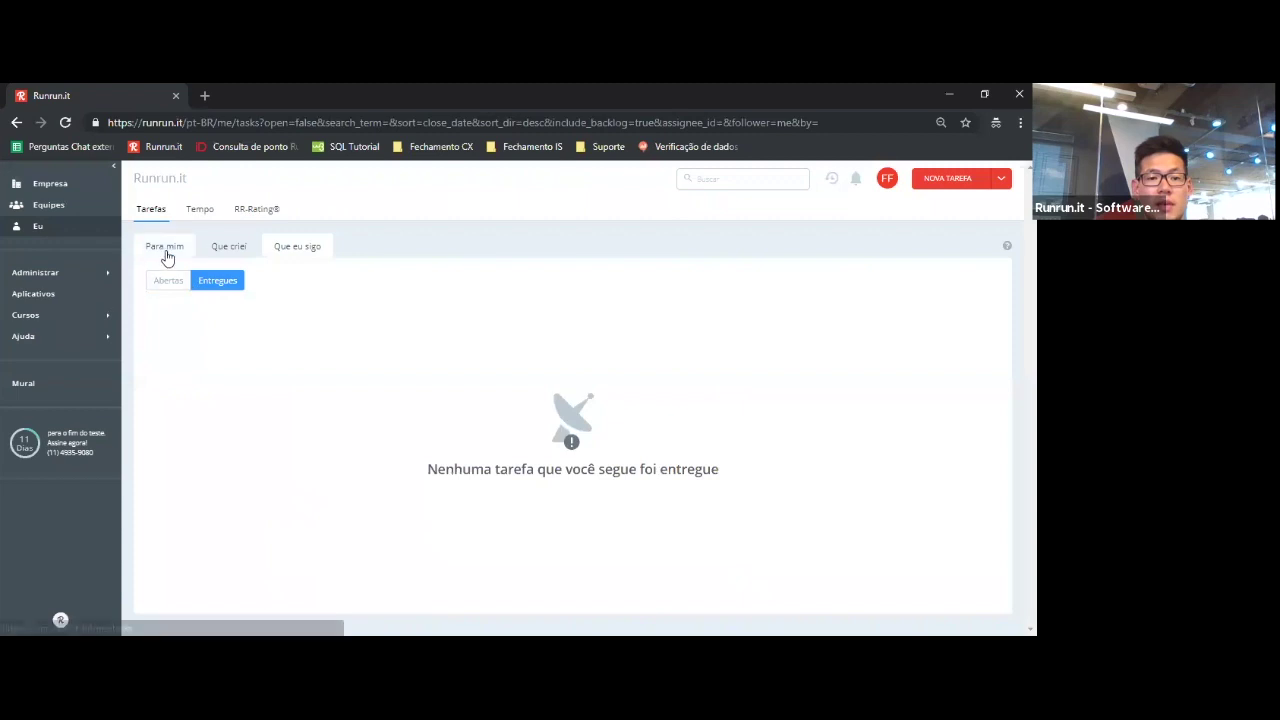
{"action": "left_click", "coordinate": [164, 250]}
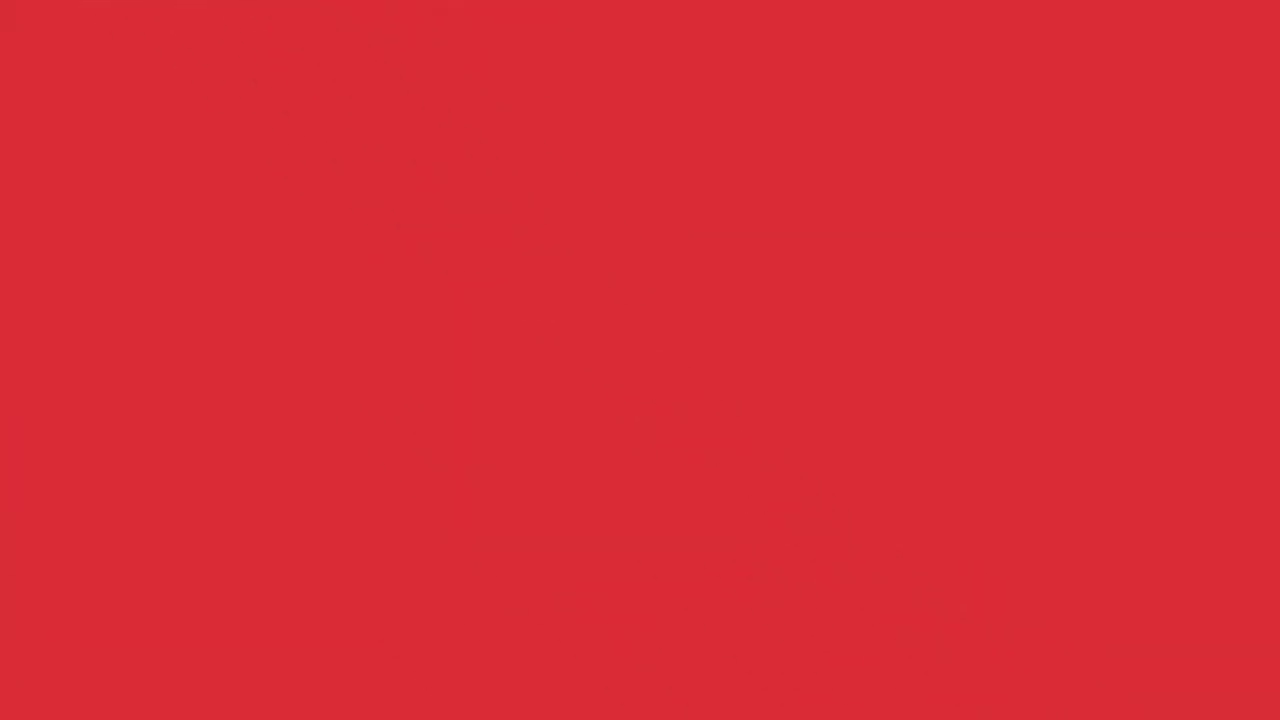